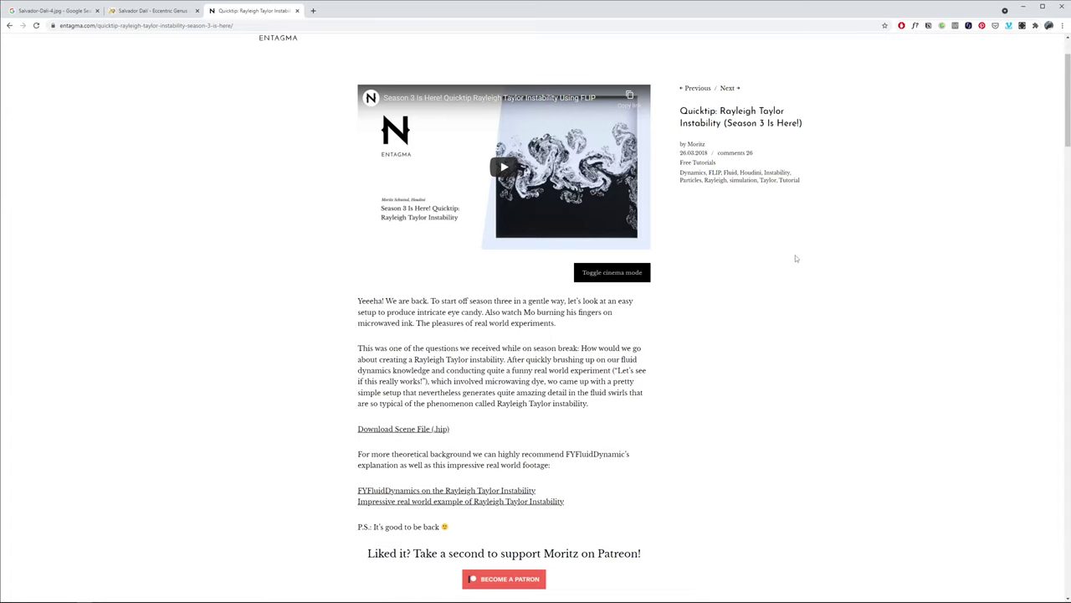
scroll(796, 258, "up", 2)
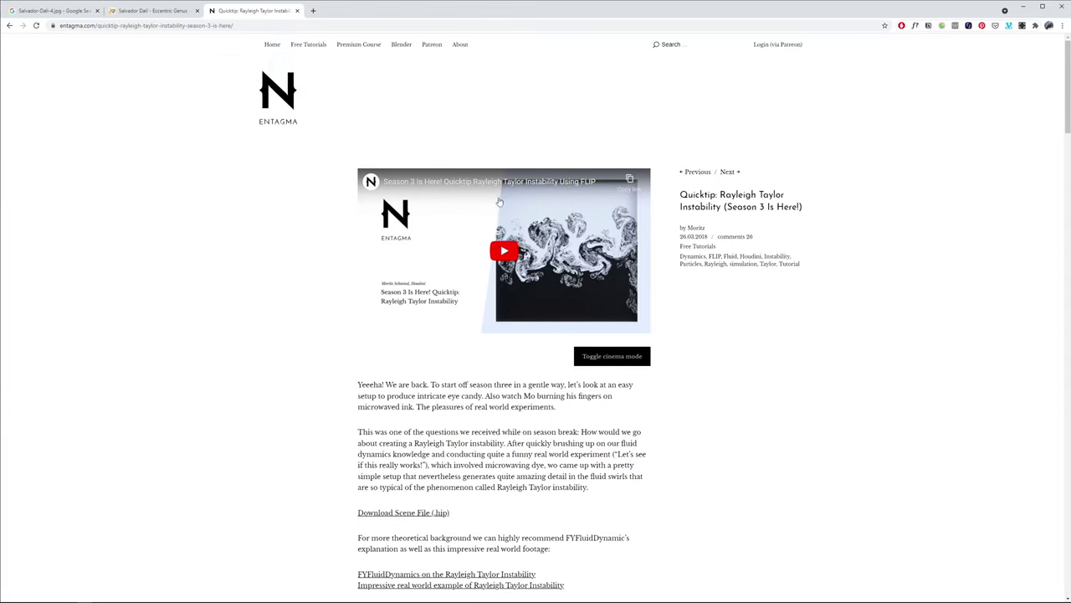
scroll(536, 210, "down", 3)
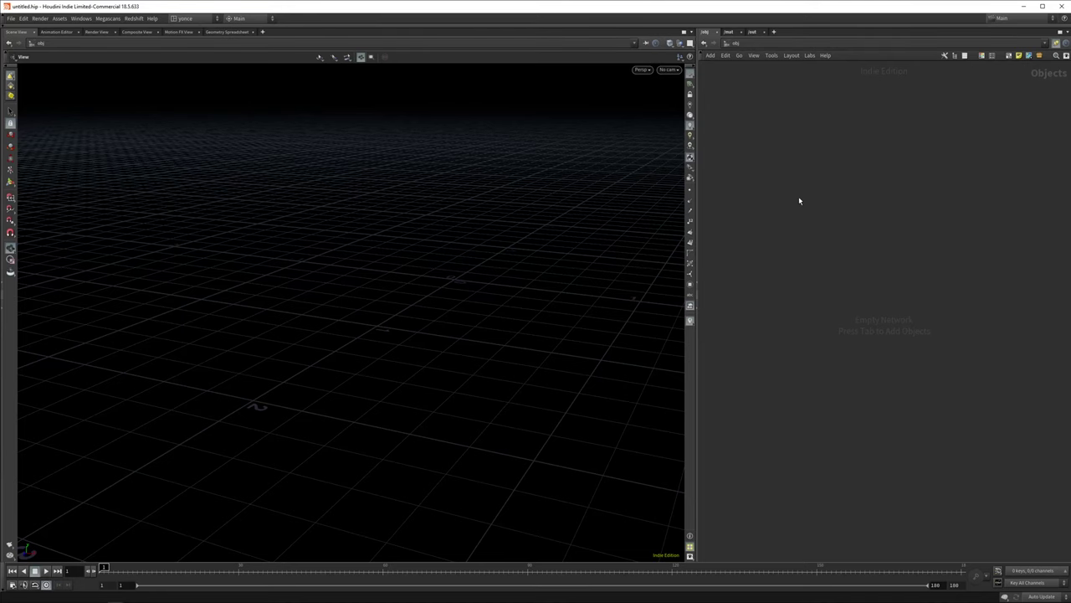
- Create a box in the empty object network and show the box node's parameters
key("Tab")
type("box")
key("Return")
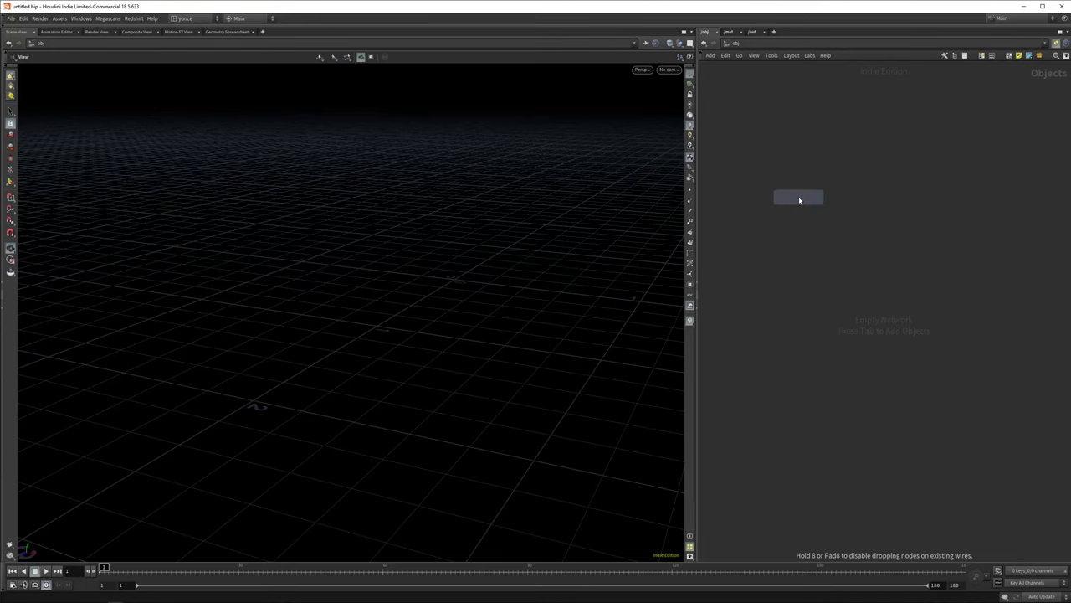
left_click(833, 213)
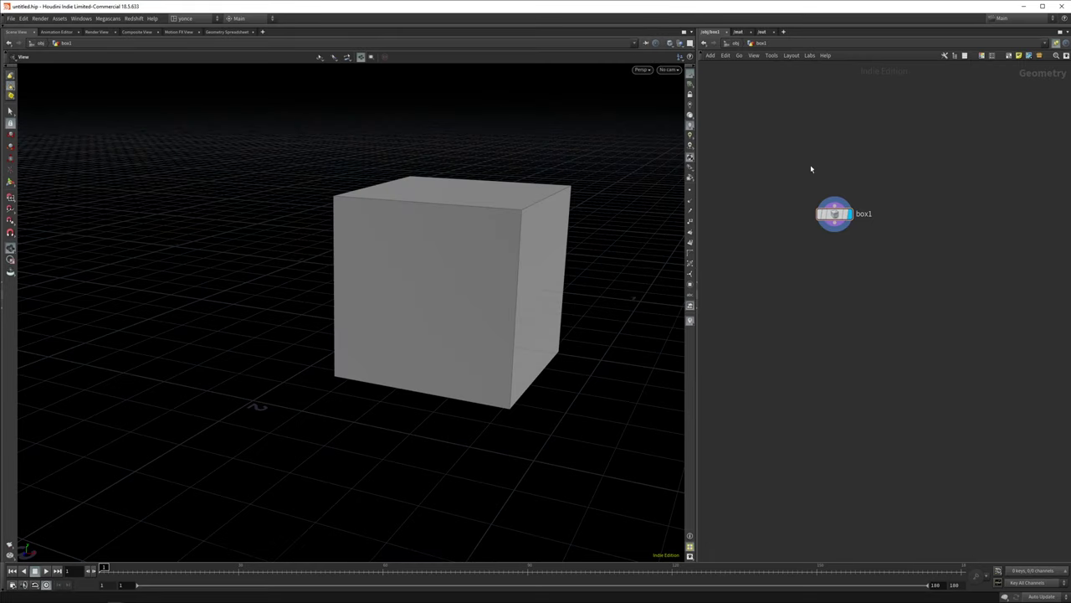
middle_click_drag(873, 240, 811, 239)
key("p")
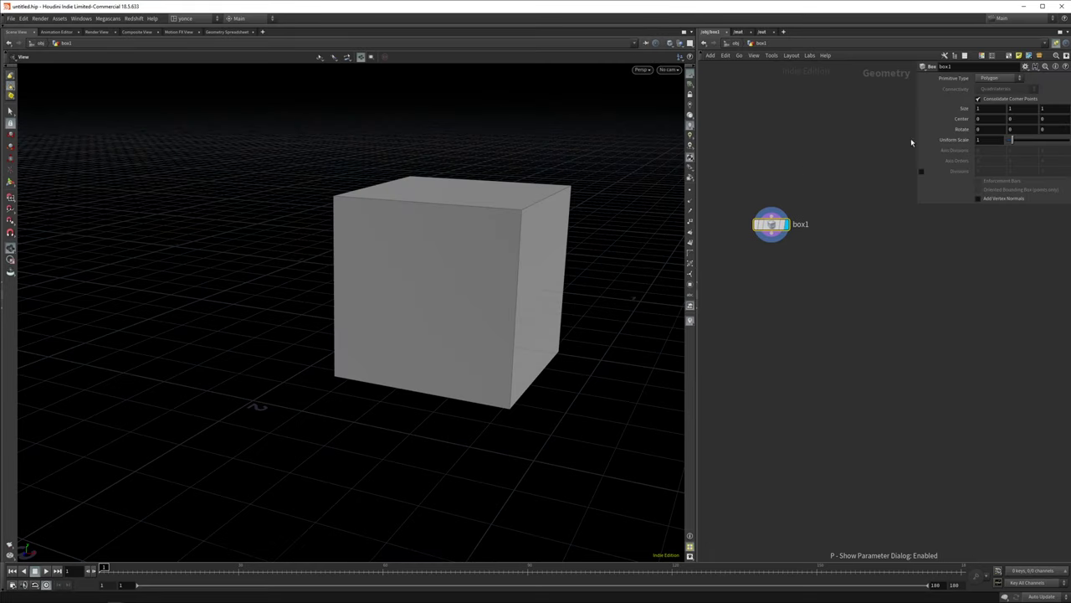
- Set the box's size to 0.6 × 0.4 × 0.0015 to make a thin slab
left_click(995, 108)
key("Tab")
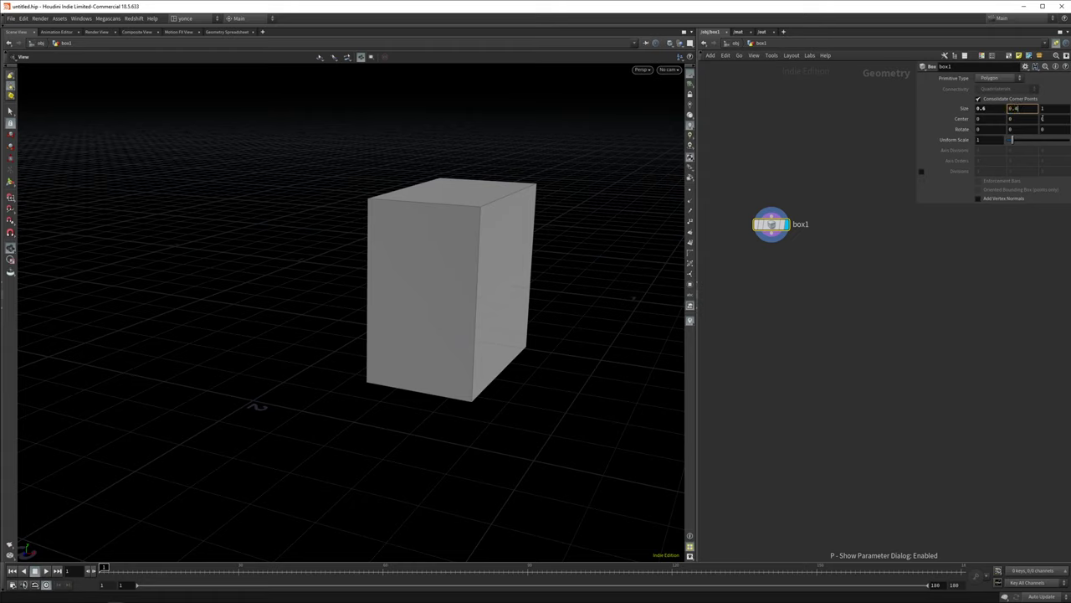
key("Tab")
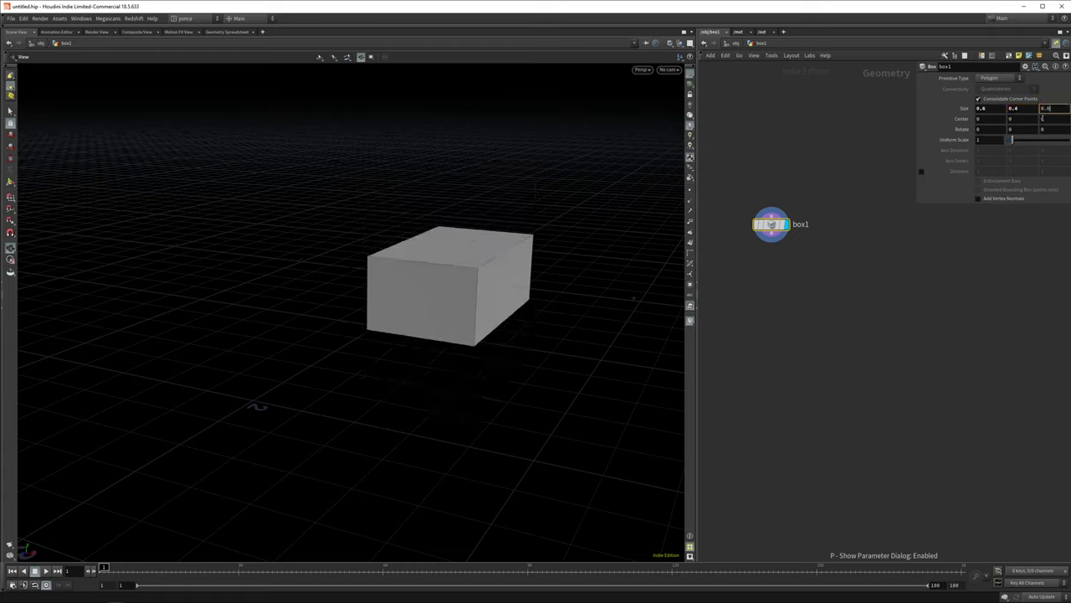
type("0.0015")
key("Return")
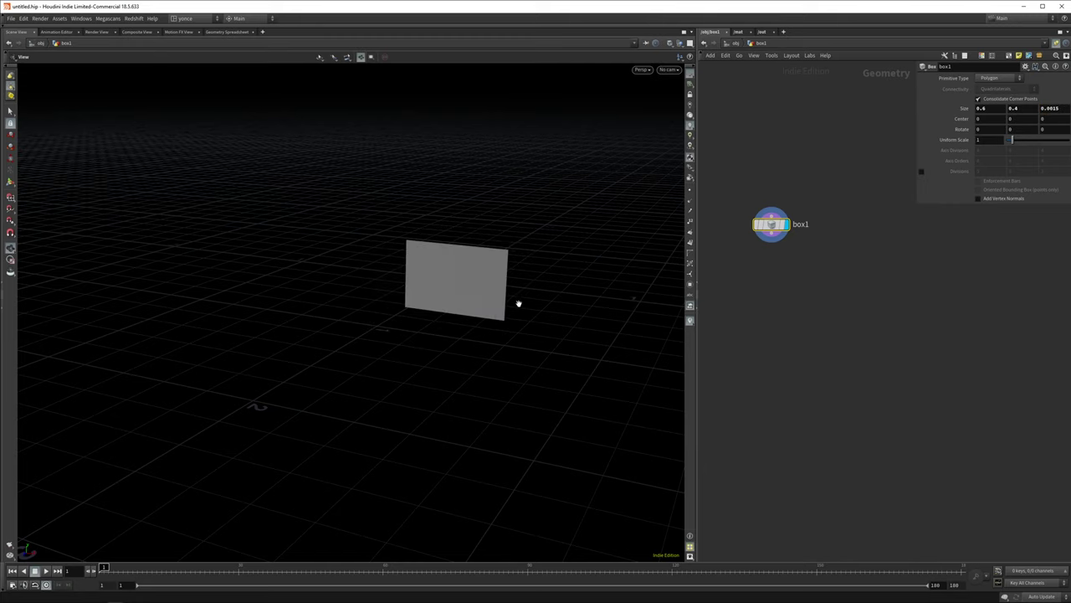
left_click_drag(514, 298, 578, 260)
left_click_drag(761, 226, 793, 208)
- Add a Transform node after the box and rotate the slab -90 degrees about X
key("Tab")
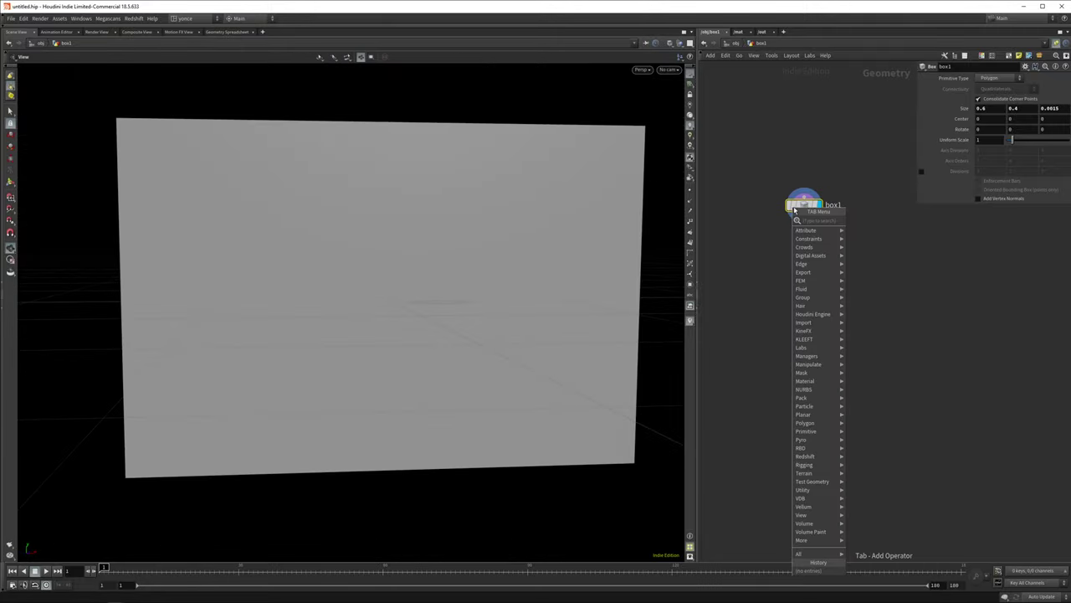
type("transform")
key("Return")
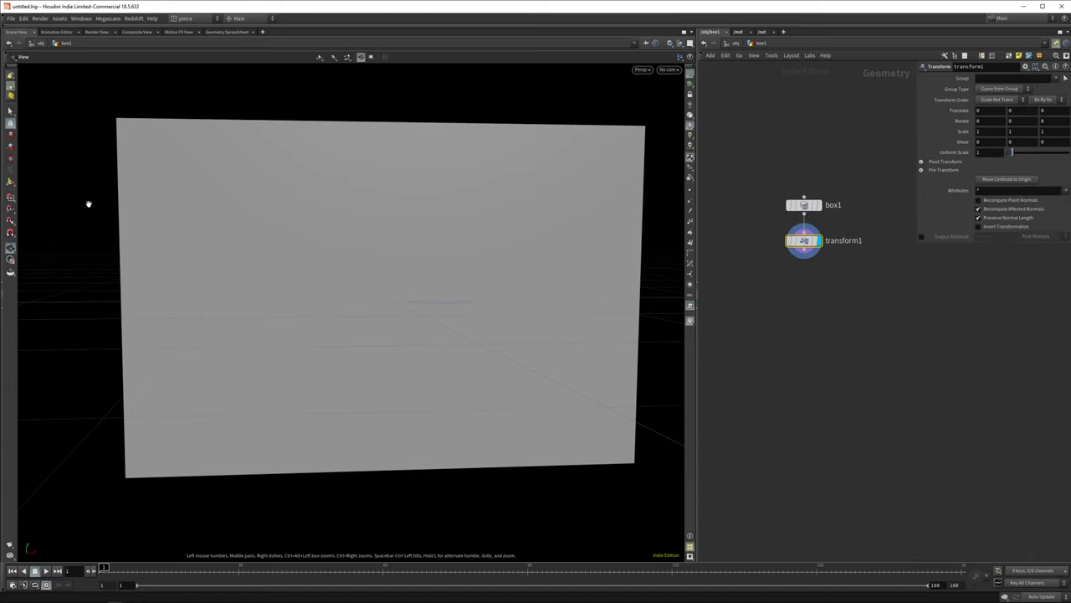
left_click_drag(307, 282, 636, 332)
key("Escape")
left_click_drag(387, 318, 393, 421)
left_click_drag(418, 329, 418, 279)
key("Return")
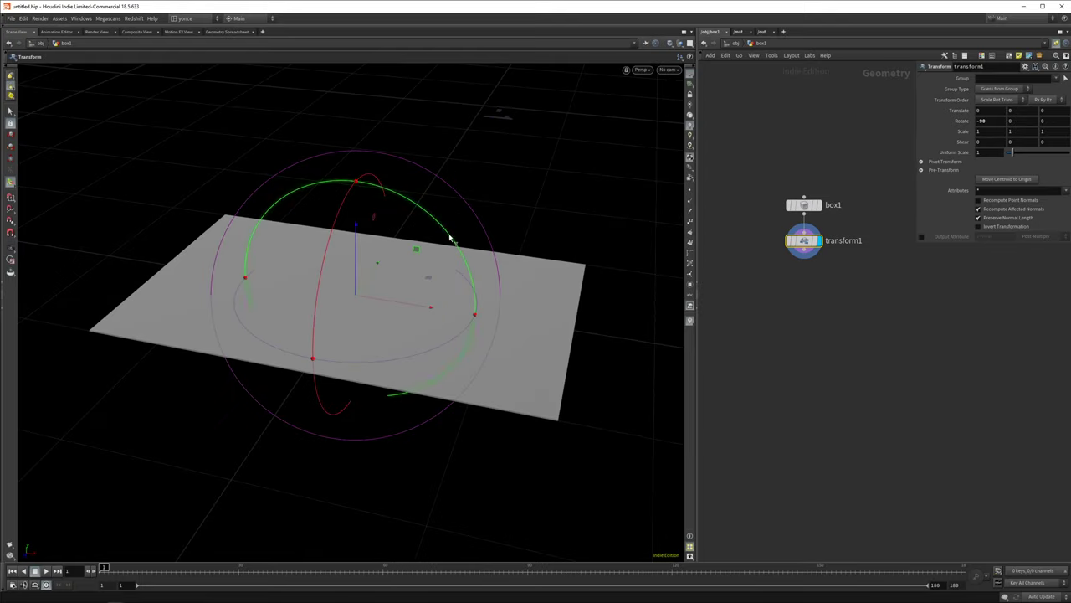
- Try resetting the slab's X rotation to 0 for comparison, and undo that change
key("Escape")
left_click_drag(303, 304, 461, 289)
key("Return")
left_click_drag(370, 273, 385, 390)
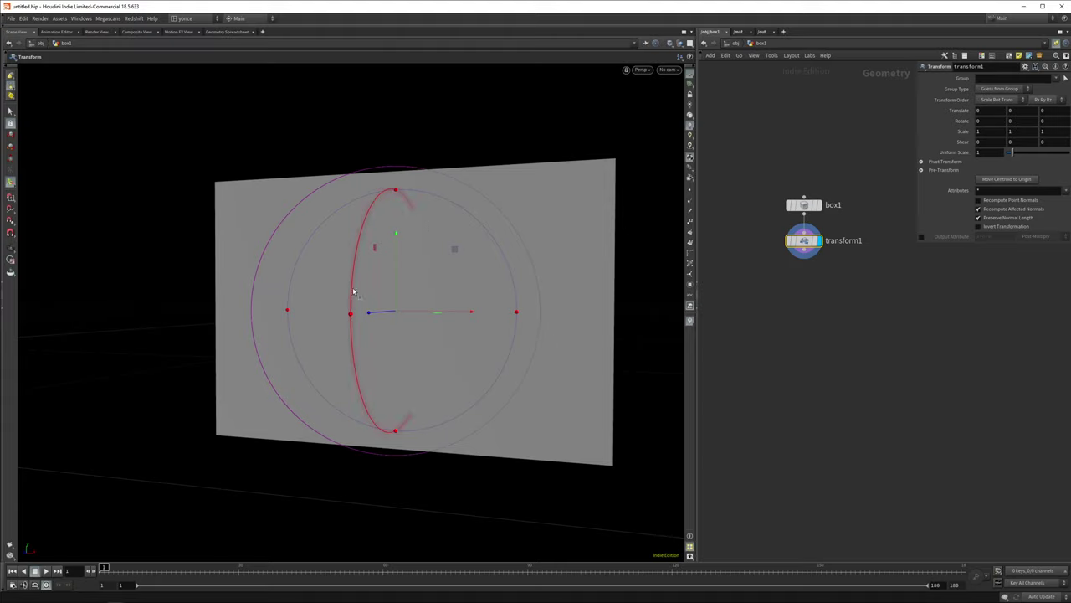
key("ctrl+z")
- Add a Points from Volume node after the Transform node to fill the slab with points
key("Tab")
type("point a")
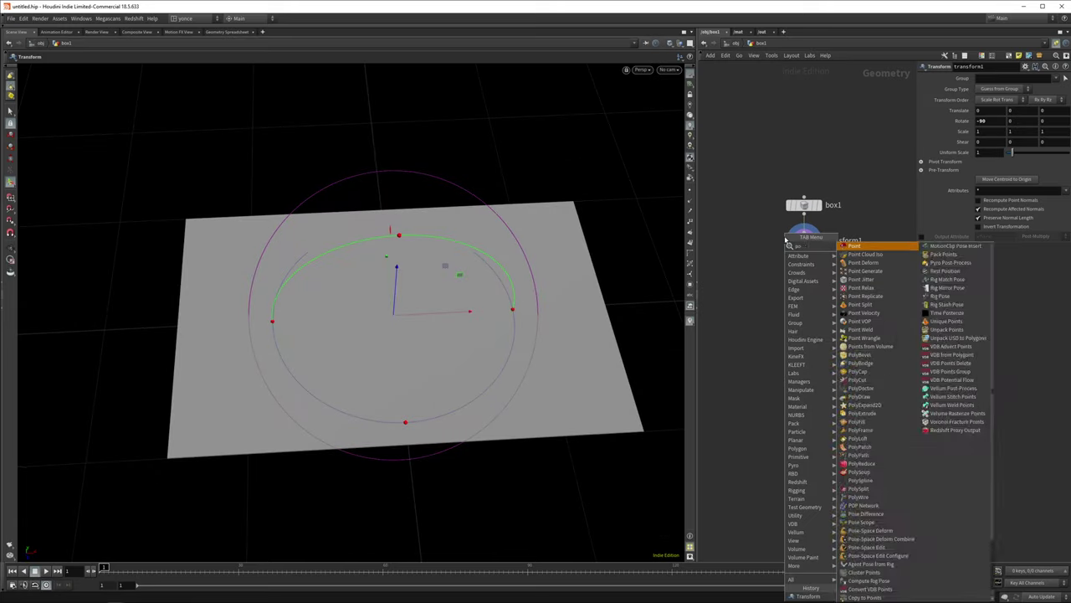
key("BackSpace")
key("BackSpace")
type("s f")
key("Return")
left_click_drag(426, 378, 437, 350)
- Link the Points from Volume node's Point Separation to the box's Z size with a relative reference
left_click_drag(742, 169, 833, 221)
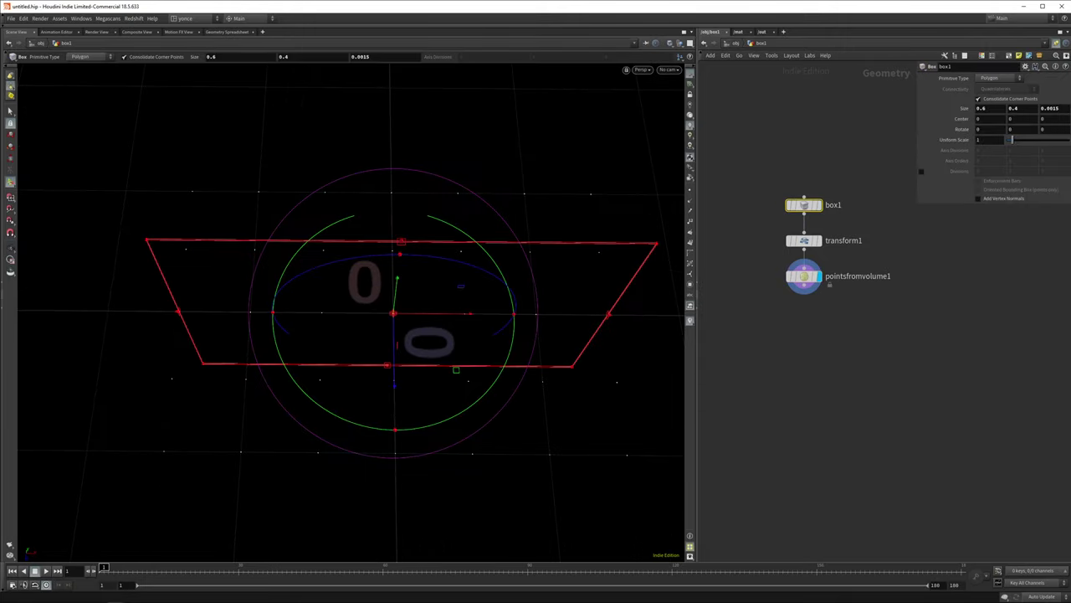
left_click(802, 276)
right_click(988, 120)
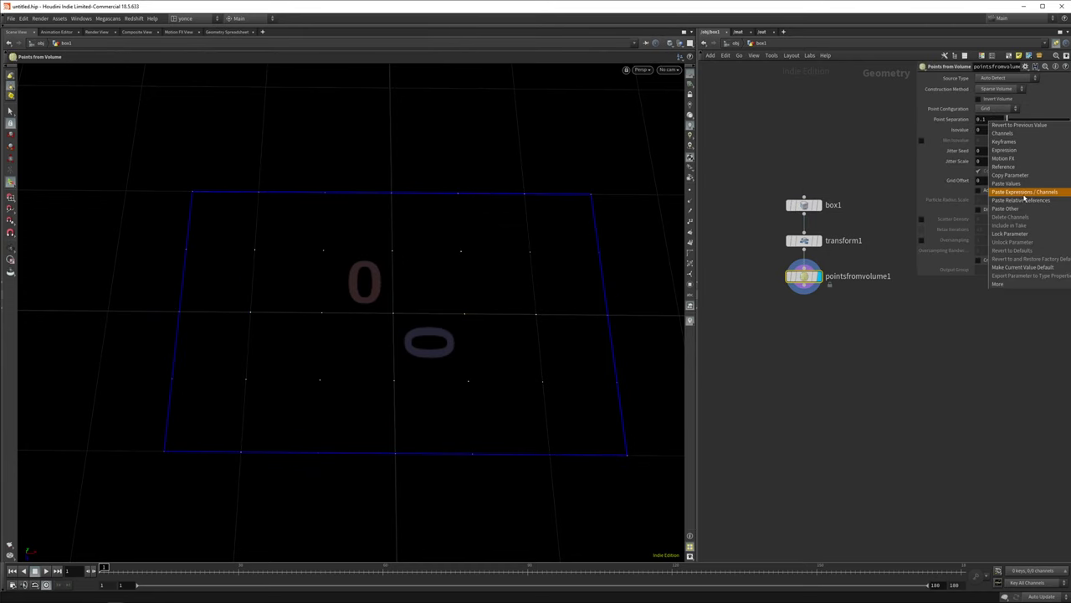
left_click(1023, 200)
left_click_drag(775, 191, 824, 218)
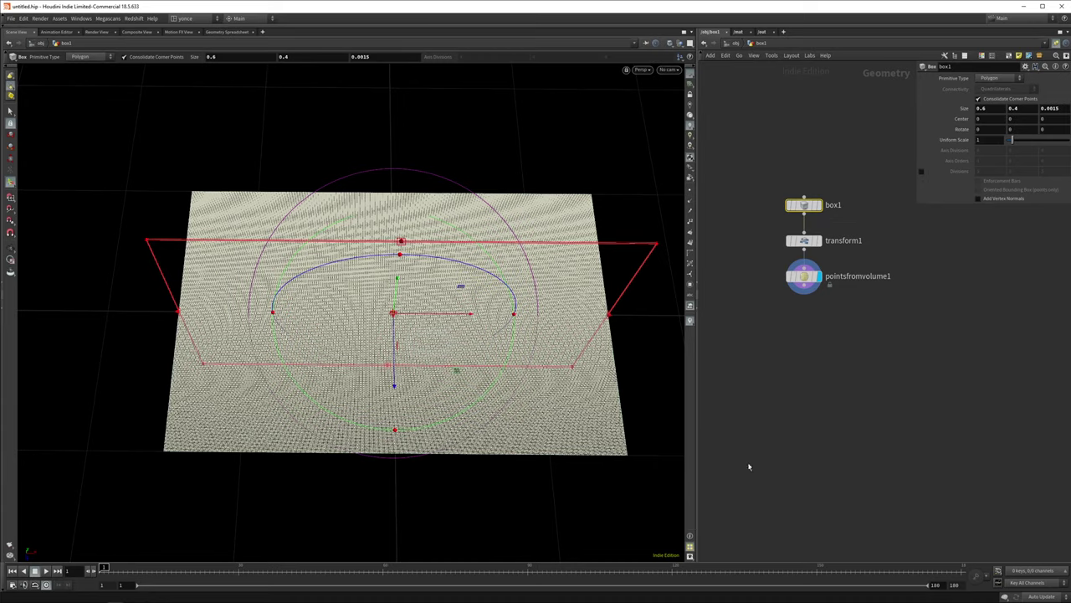
left_click_drag(743, 270, 846, 330)
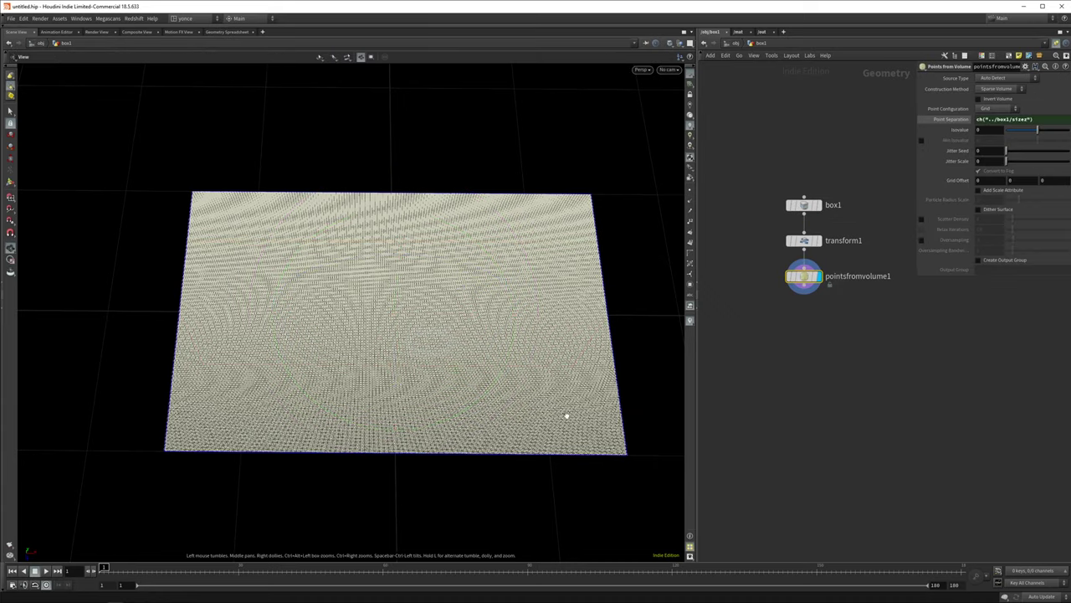
left_click_drag(564, 414, 493, 301)
- Add an Attribute from Map node after Points from Volume and load the painting image as its texture map
key("Tab")
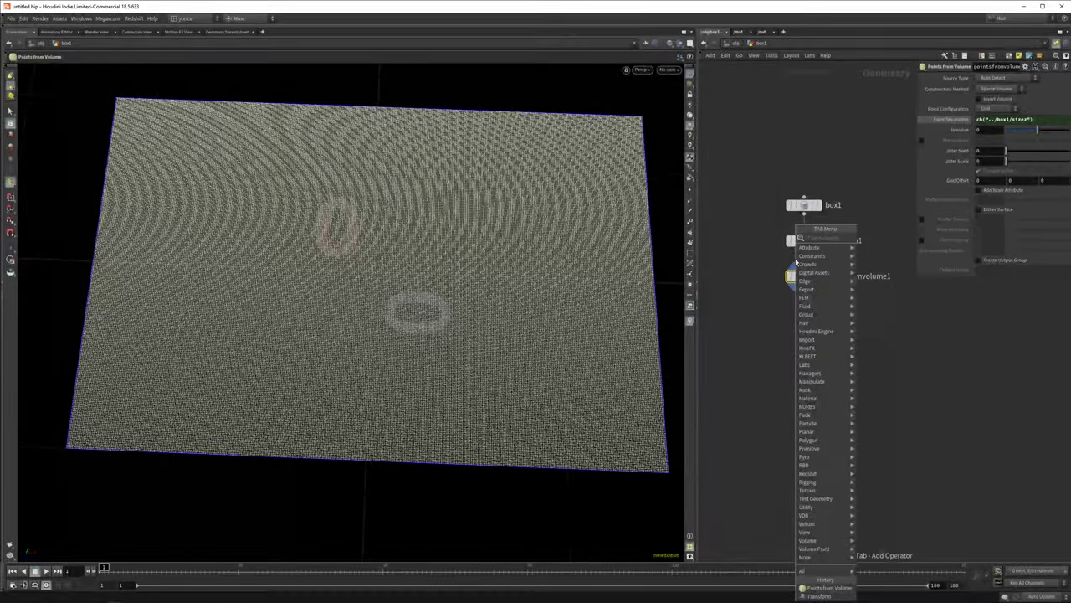
key("Escape")
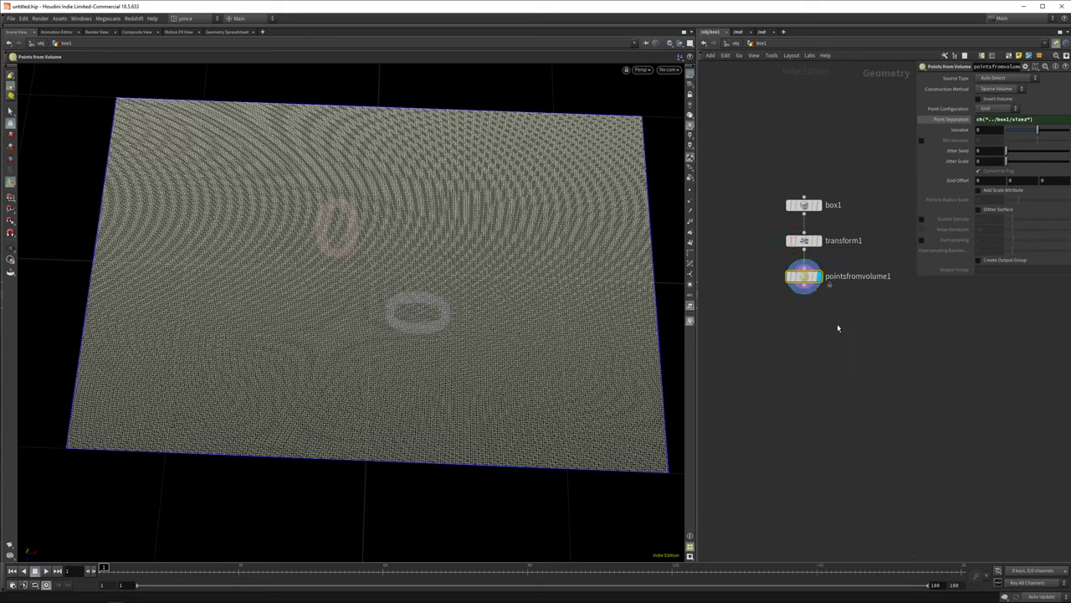
key("Tab")
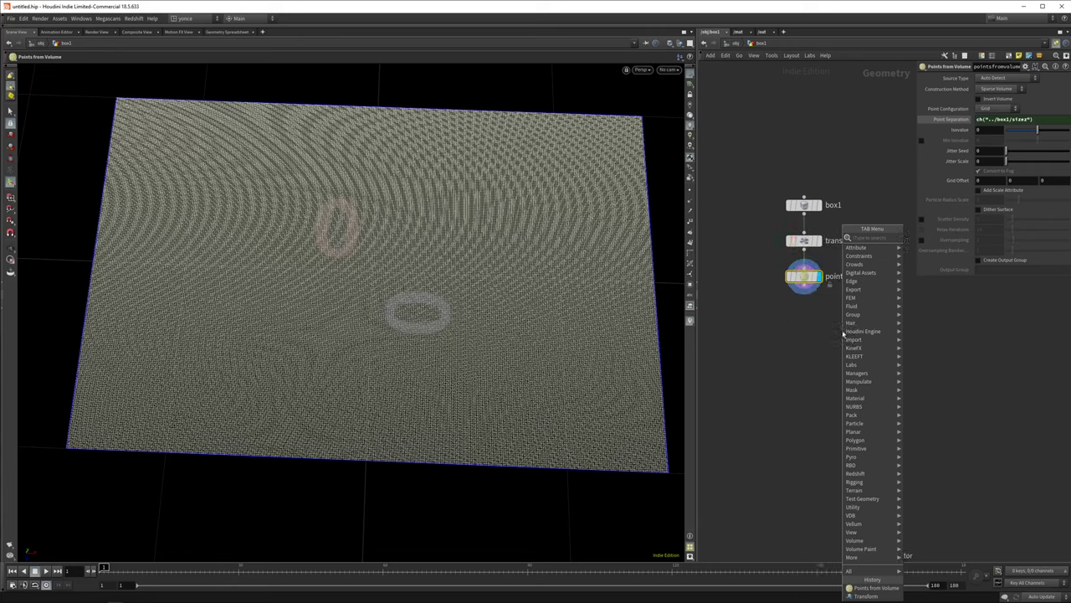
type("atma")
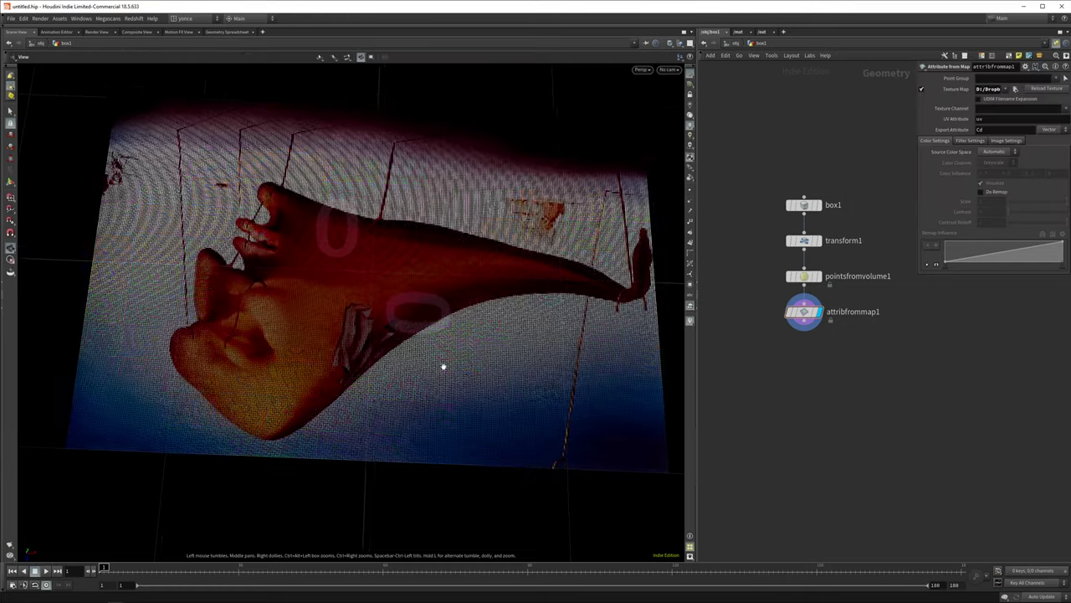
- Add a second Transform node after Attribute from Map and set its X rotation to -90 to stand the image upright
left_click_drag(443, 366, 514, 316)
key("Tab")
type("transform")
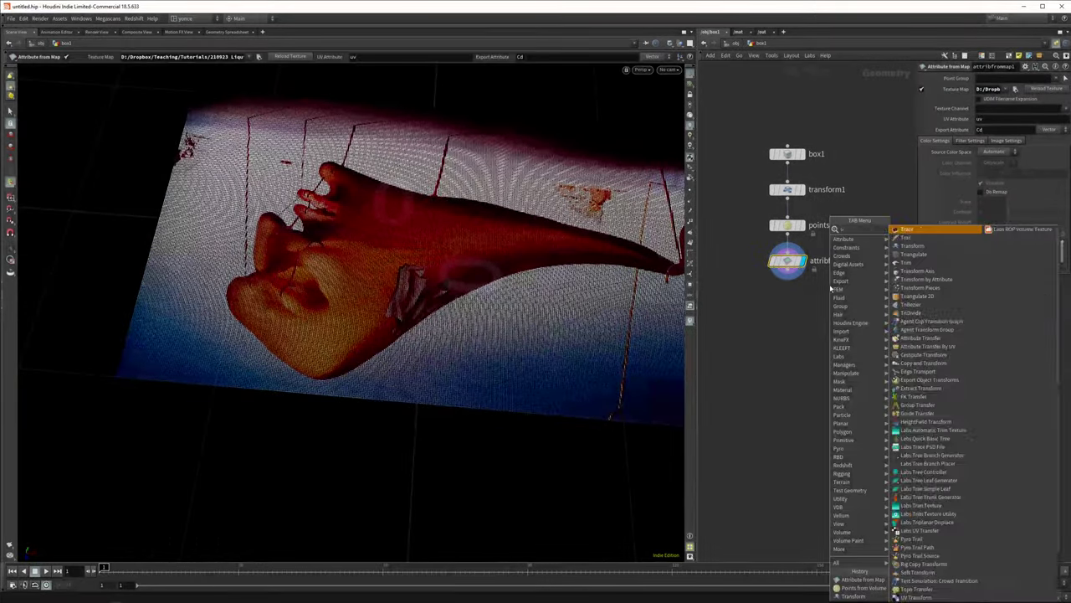
key("Return")
left_click(830, 289)
left_click_drag(402, 282, 505, 203)
- Temporarily bypass the first Transform node to check its effect on the image projection, and re-enable it
left_click(787, 190)
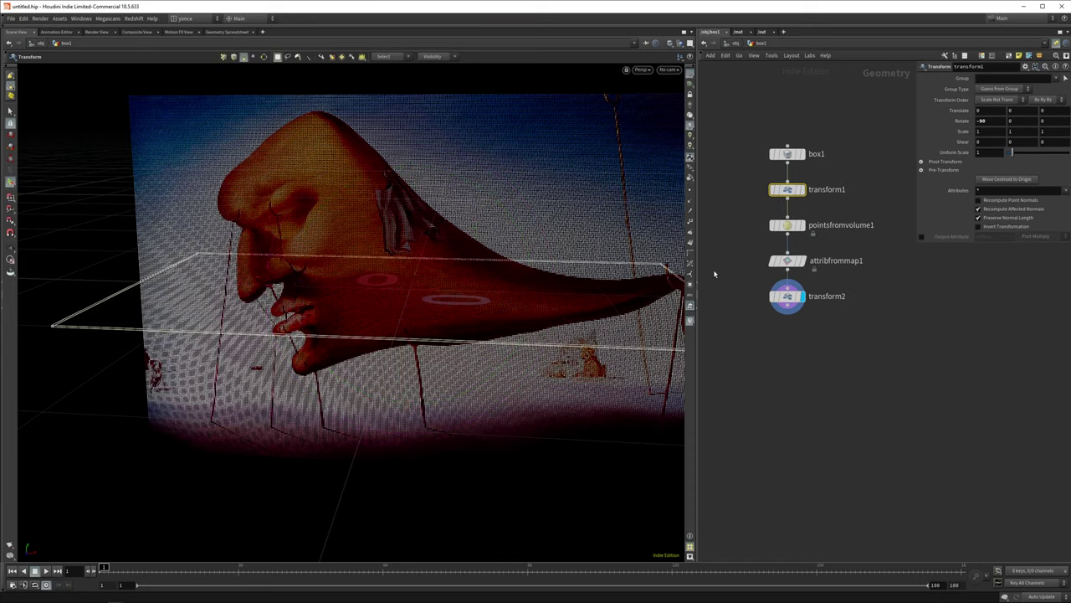
left_click(774, 190)
key("Escape")
left_click_drag(509, 303, 516, 411)
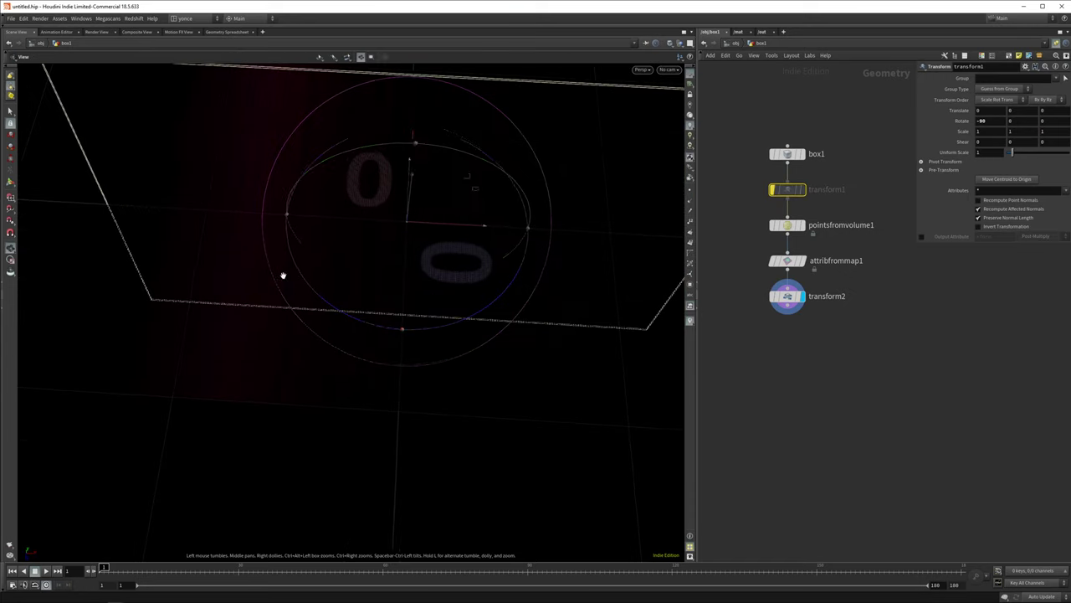
left_click_drag(256, 292, 248, 244)
key("Return")
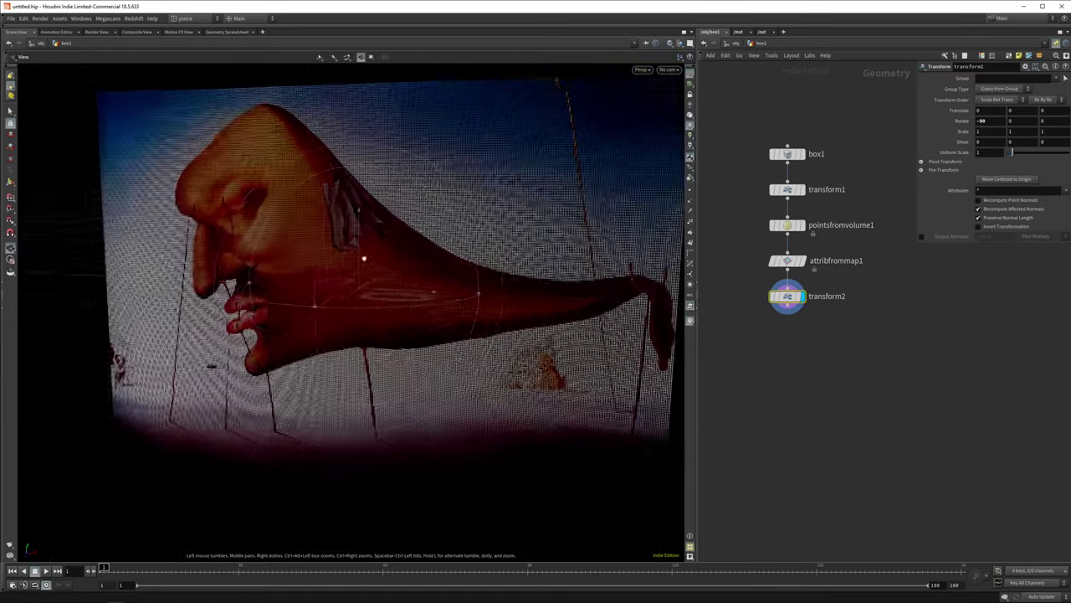
mouse_move(364, 259)
left_mouse_down()
mouse_move(354, 287)
mouse_move(394, 249)
mouse_move(394, 270)
left_mouse_up()
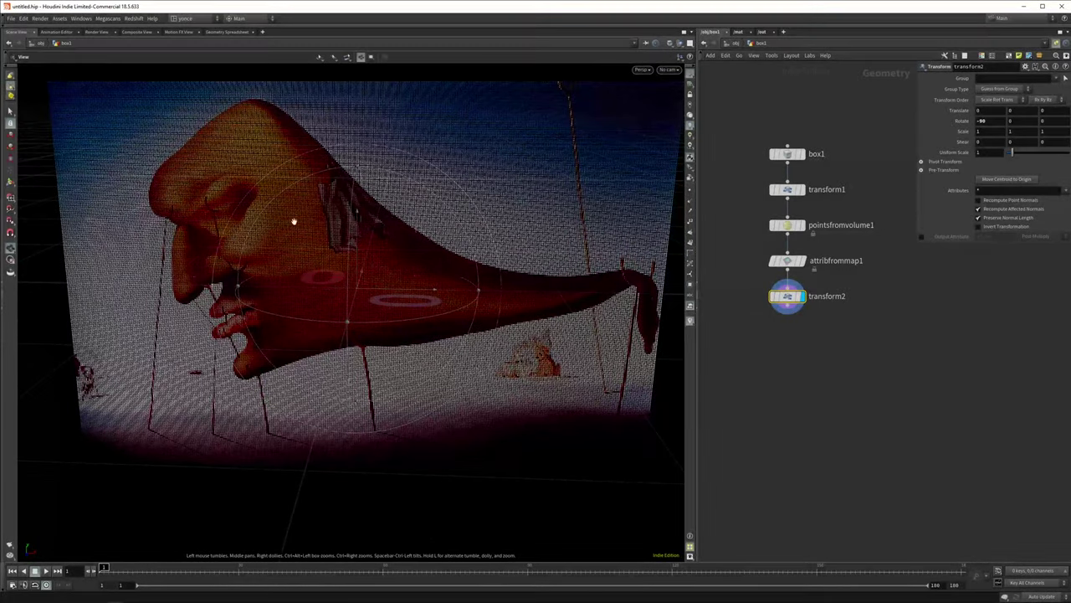
mouse_move(333, 251)
left_mouse_down()
mouse_move(352, 284)
mouse_move(346, 303)
mouse_move(364, 293)
left_mouse_up()
key("Return")
key("Tab")
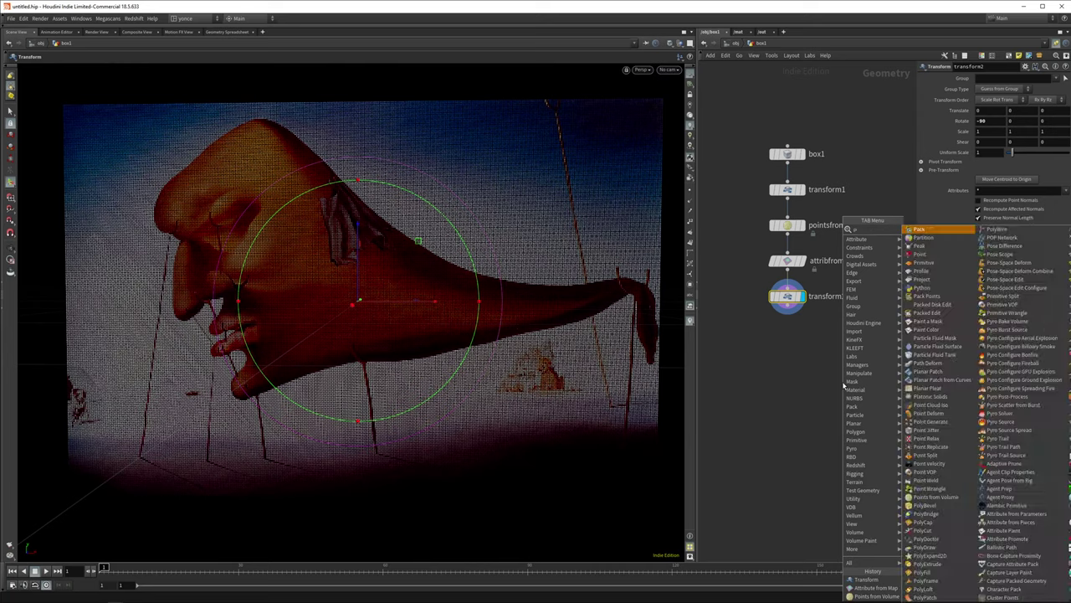
type("point wrangle")
key("Return")
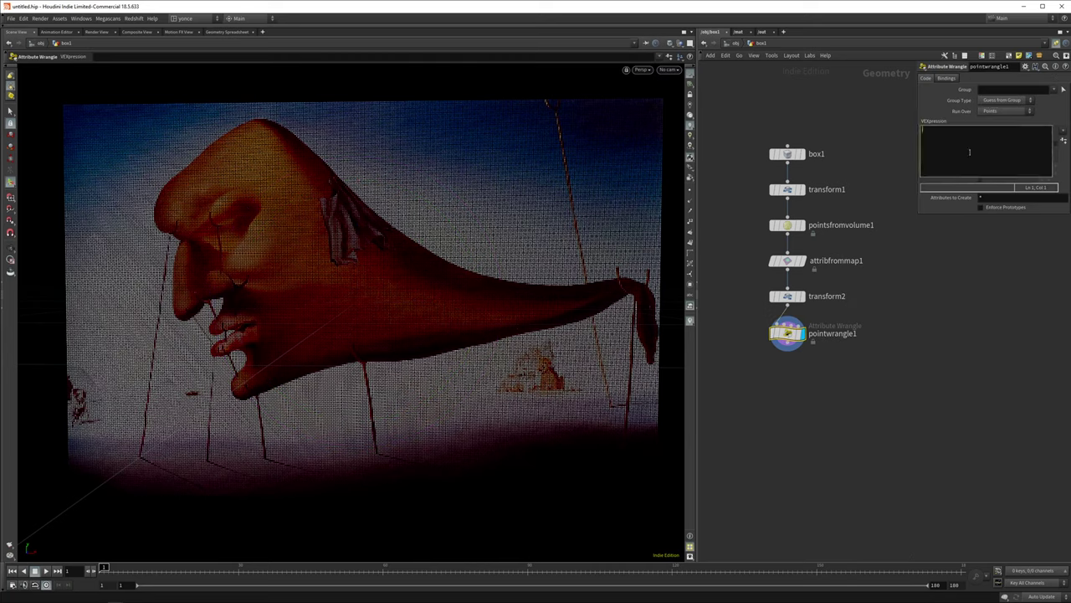
type("f@density = @")
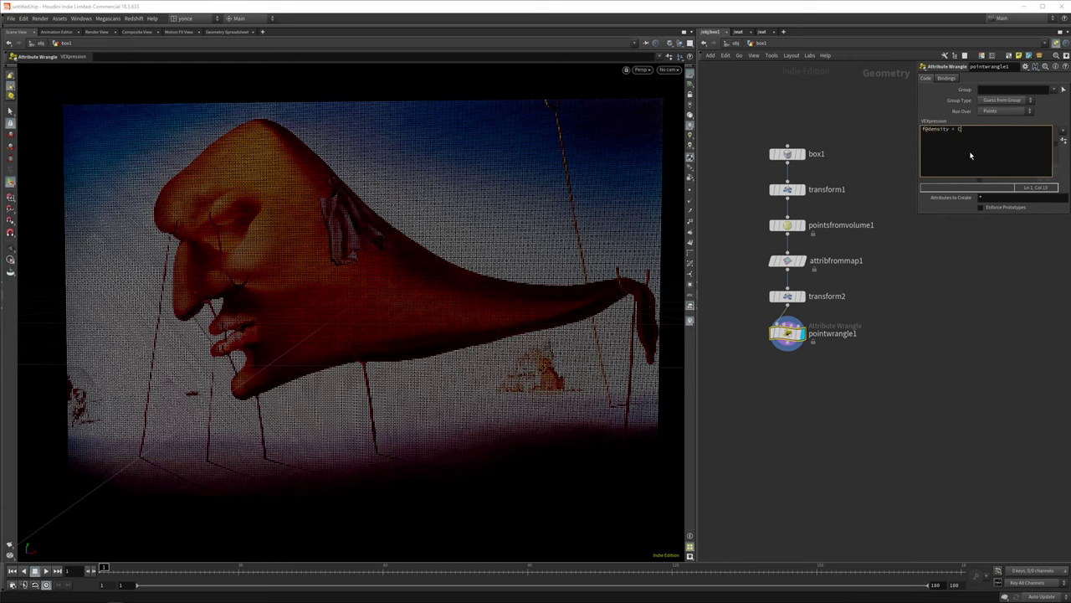
type("@Cd.r")
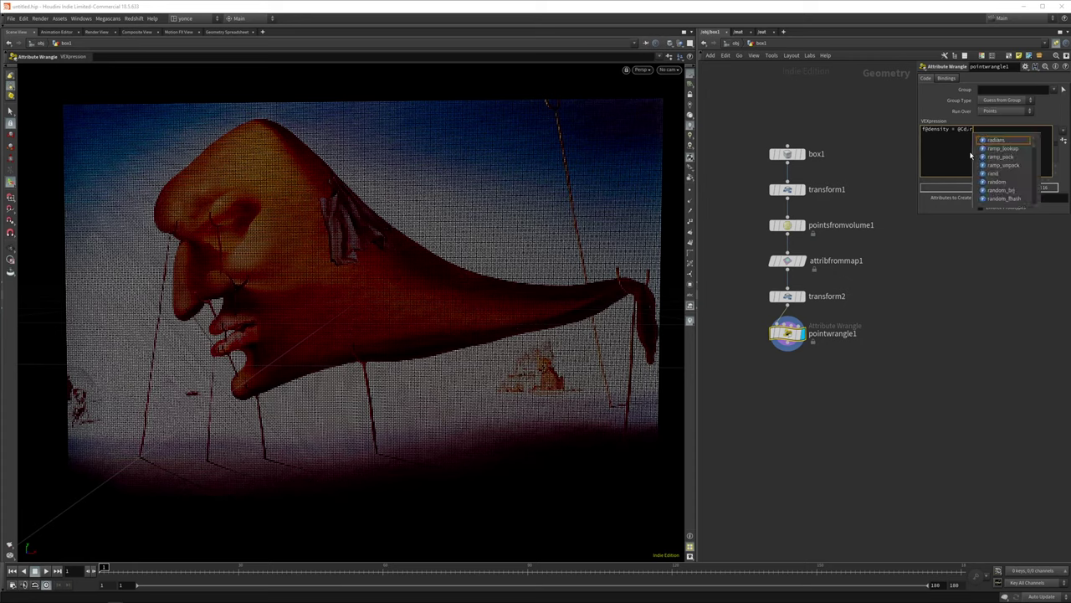
- Comment out the wrangle's density line and save the scene as YT_LiquidPaintings_211003_01.hiplc
key("ctrl+a")
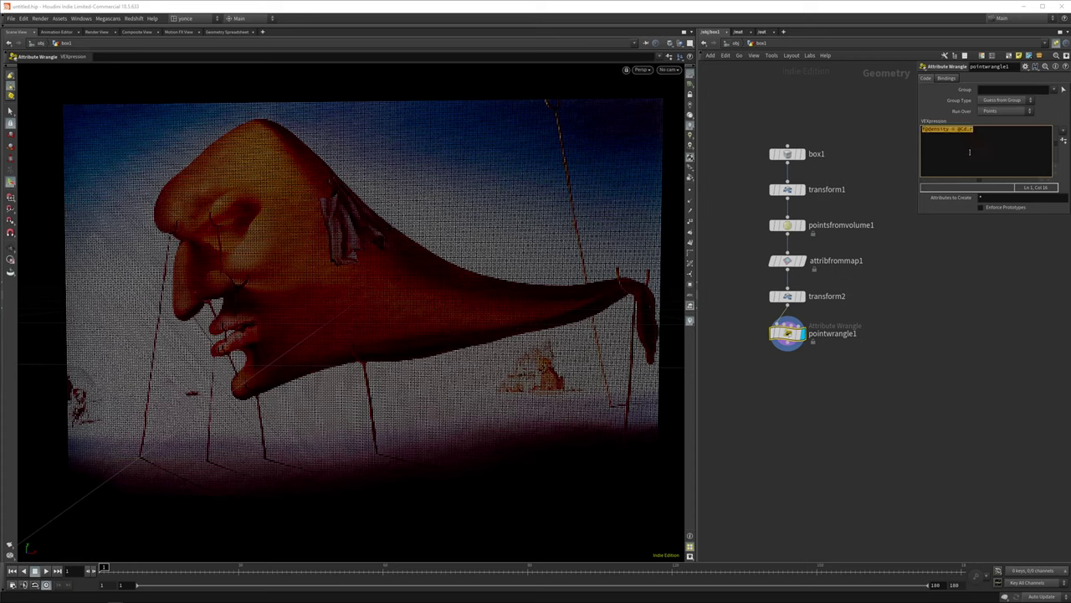
left_click(970, 151)
key("ctrl+slash")
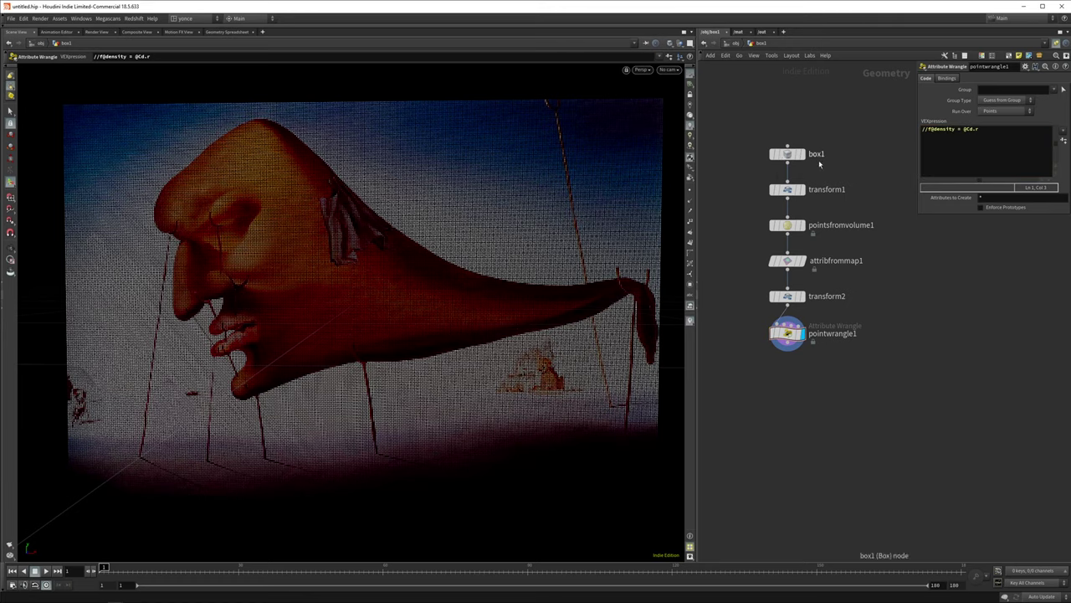
key("ctrl+shift+s")
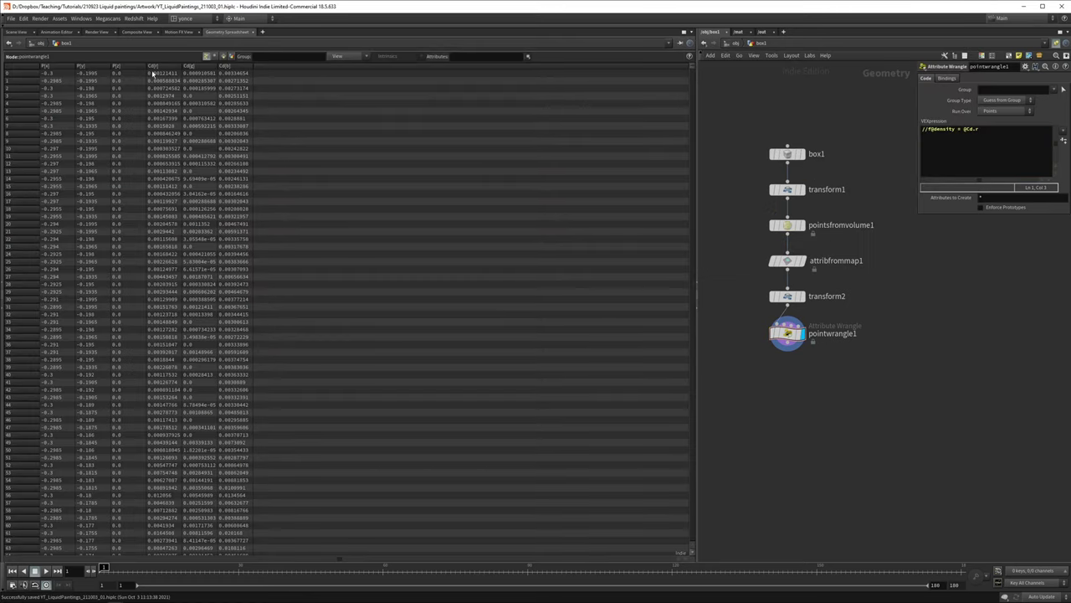
- Widen the colour columns in the geometry spreadsheet and sort the points by Cd[r] to examine the red values
left_click_drag(181, 65, 256, 65)
left_click(168, 67)
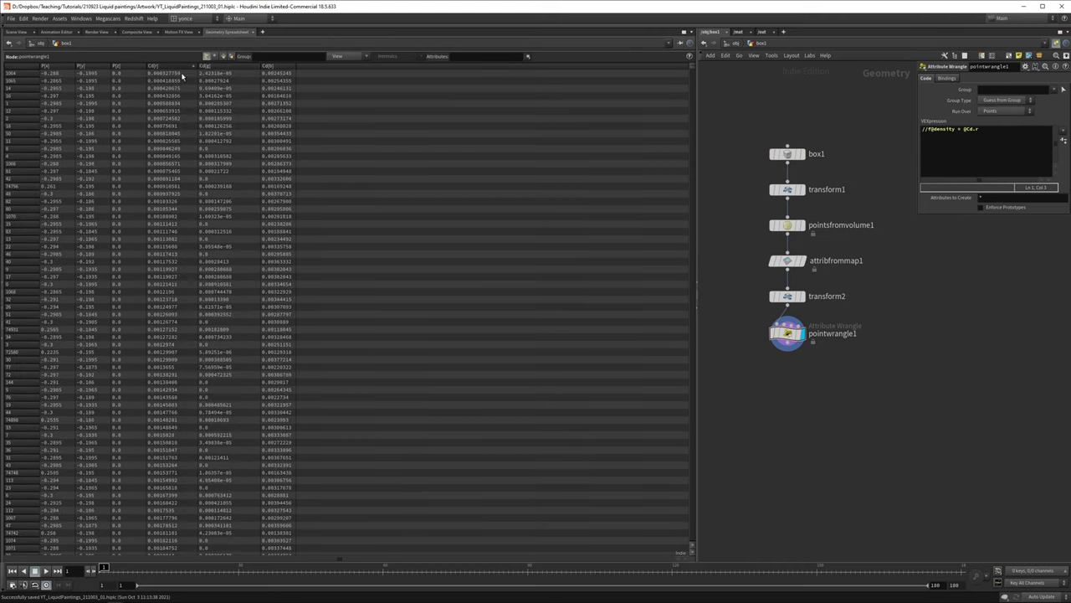
left_click(157, 67)
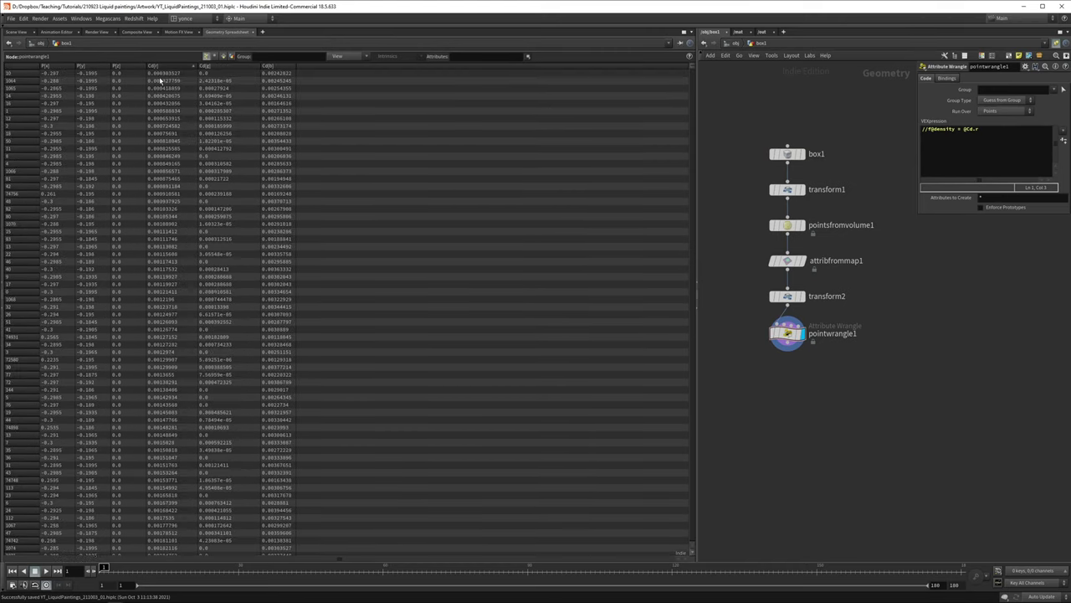
- Reverse the Cd[r] sort order back and forth in the geometry spreadsheet to compare the highest and lowest red values
left_click(170, 67)
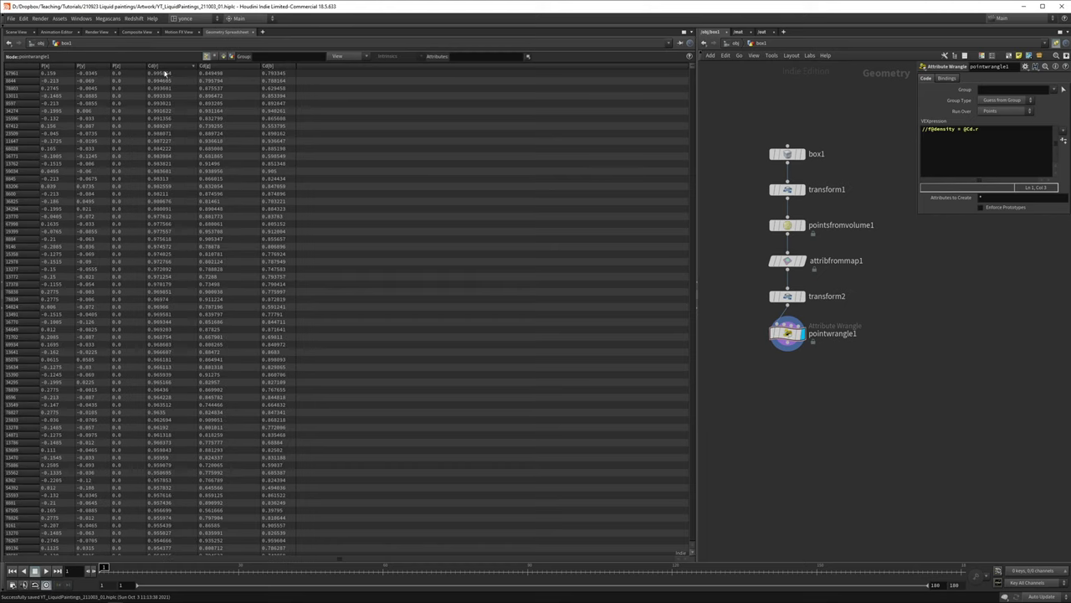
left_click(169, 67)
left_click(155, 67)
left_click(161, 67)
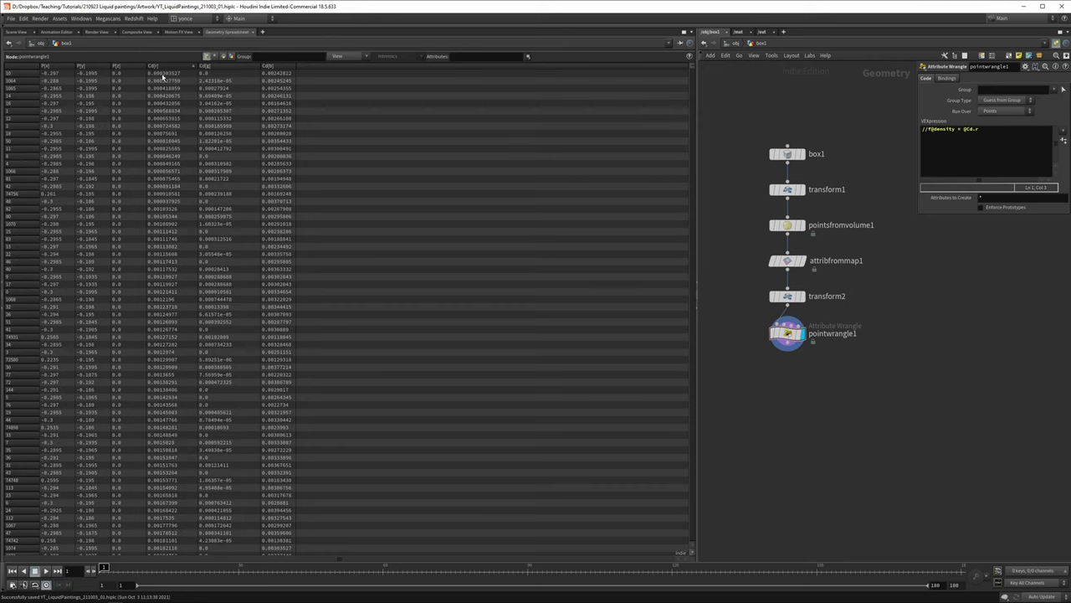
left_click(17, 32)
left_click(996, 129)
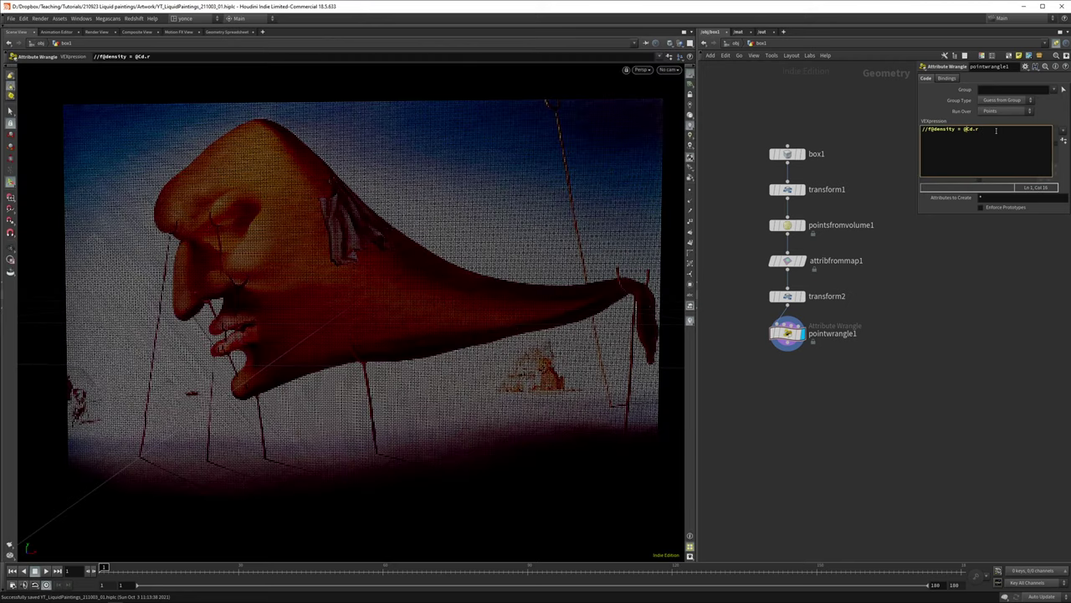
type("fit(")
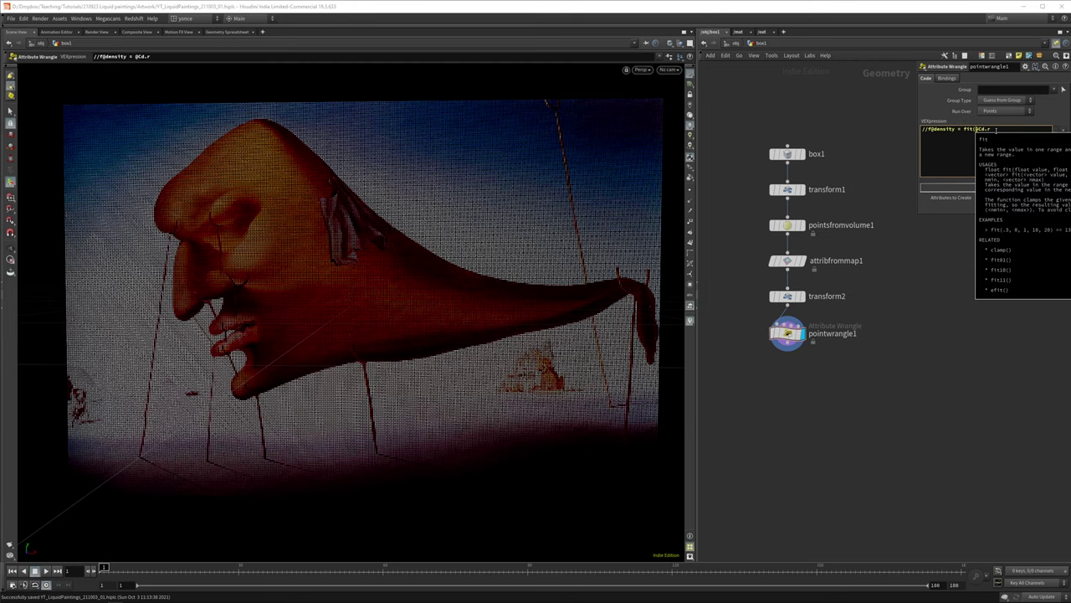
key("ctrl+slash")
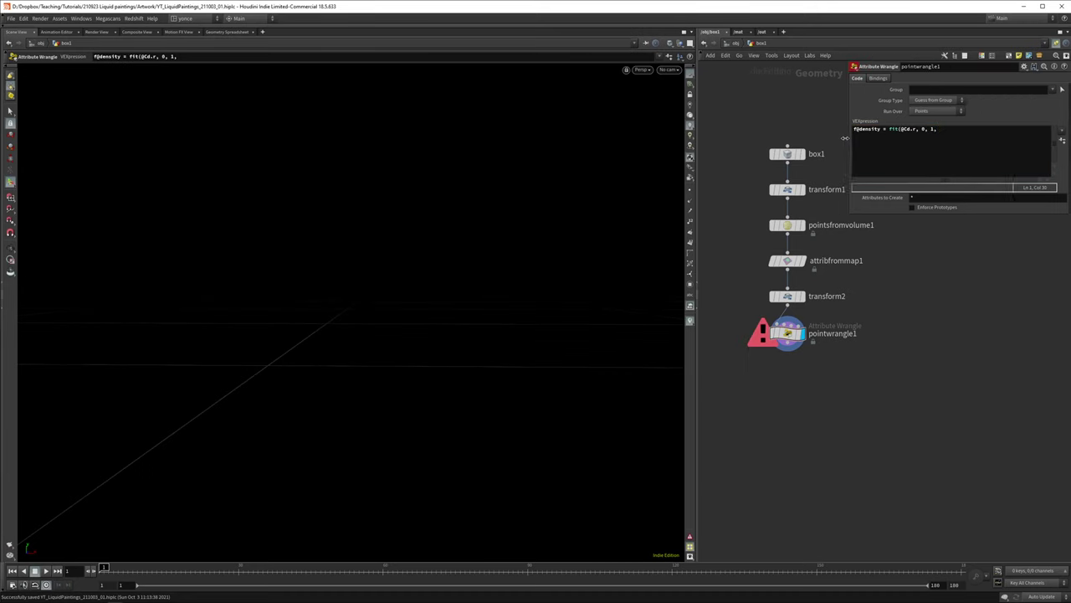
type("chf(\"")
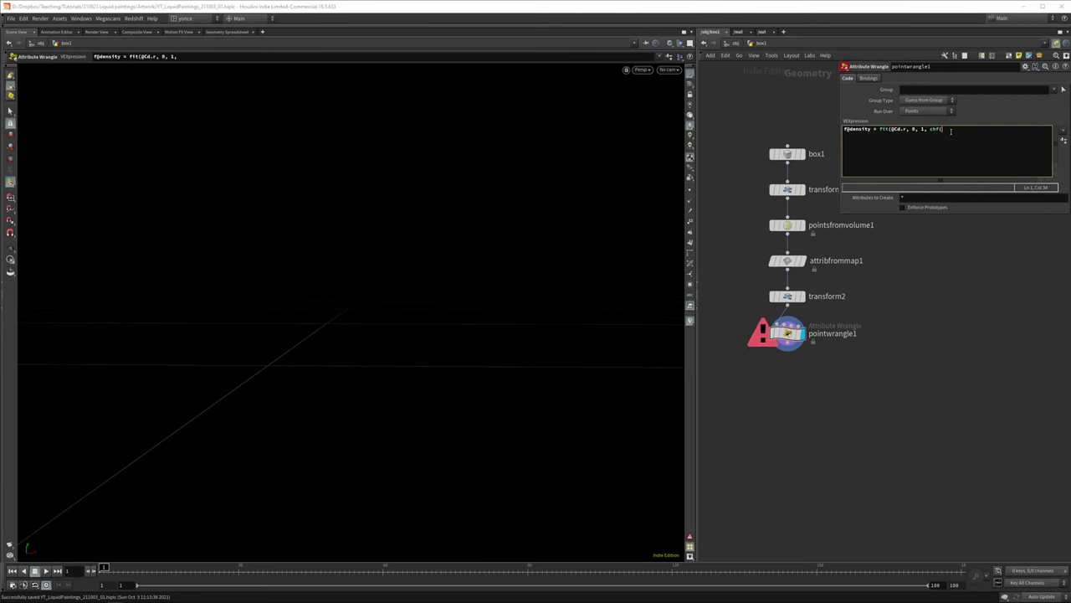
type("mi")
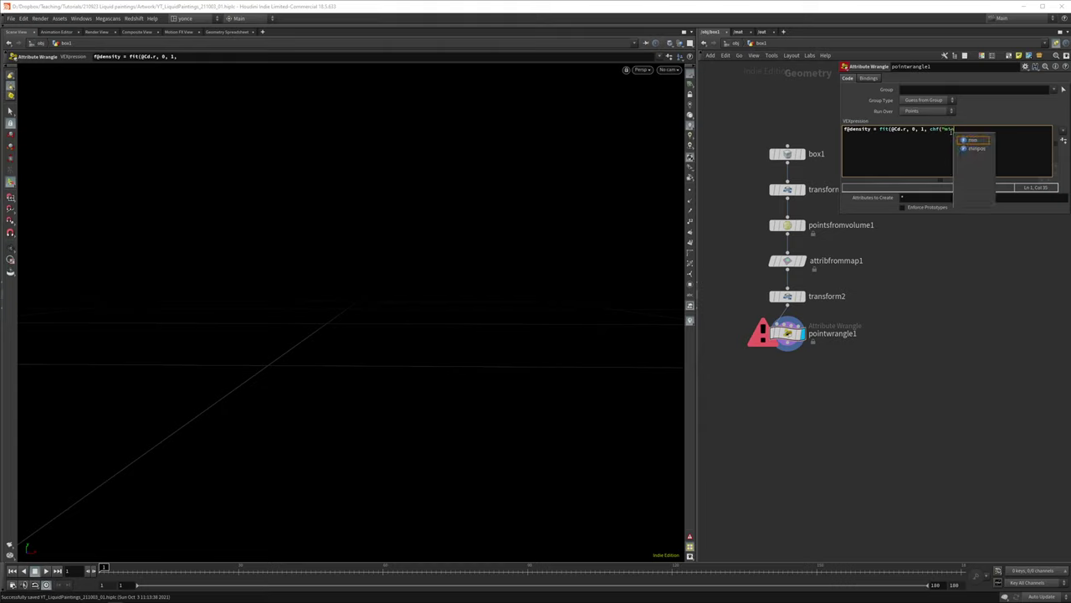
type("n\"),")
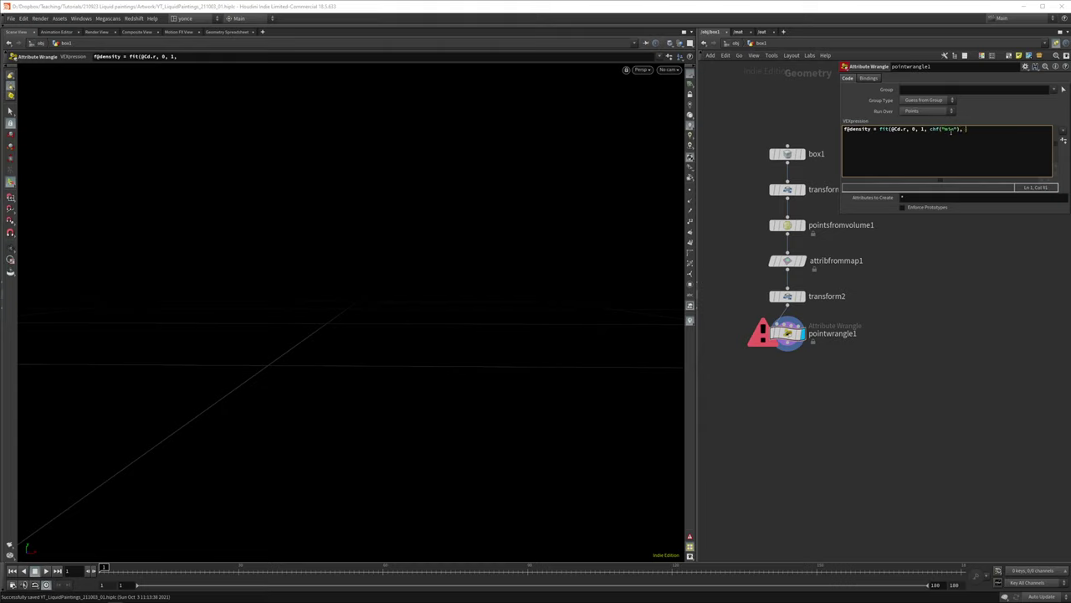
type(" chf(\"max\"));")
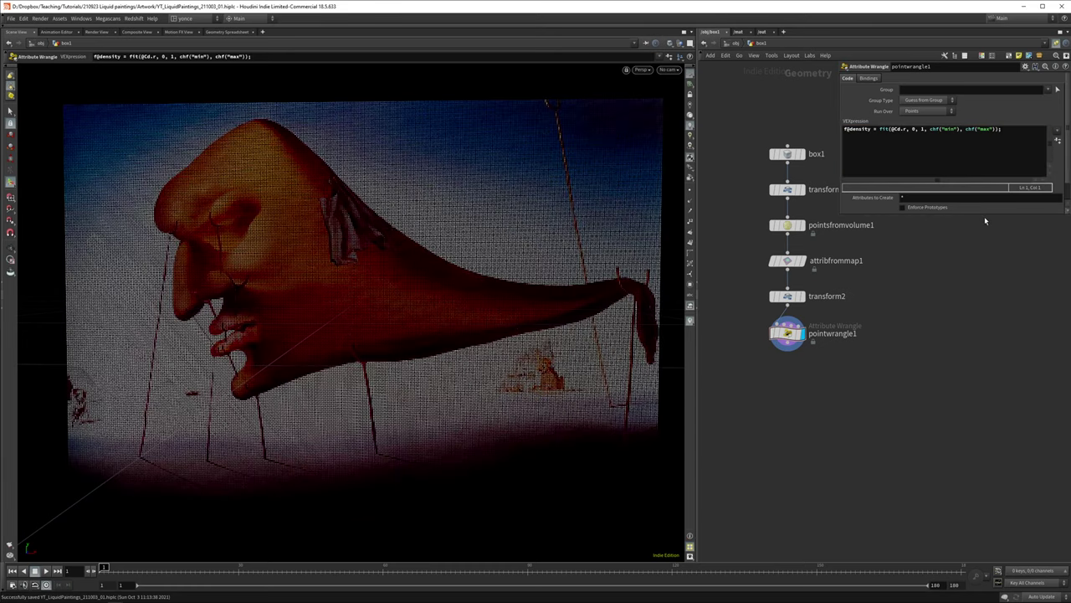
- Create the wrangle's spare parameters from its channel references and set Min to 800 and Max to 1000
left_click(1058, 139)
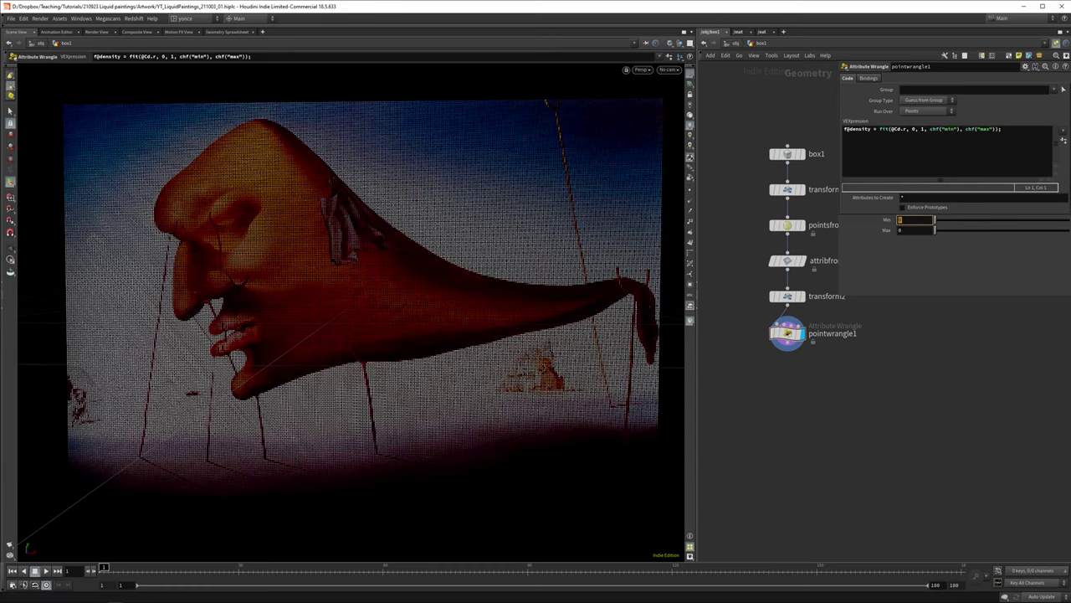
type("100")
key("Tab")
type("160")
key("Return")
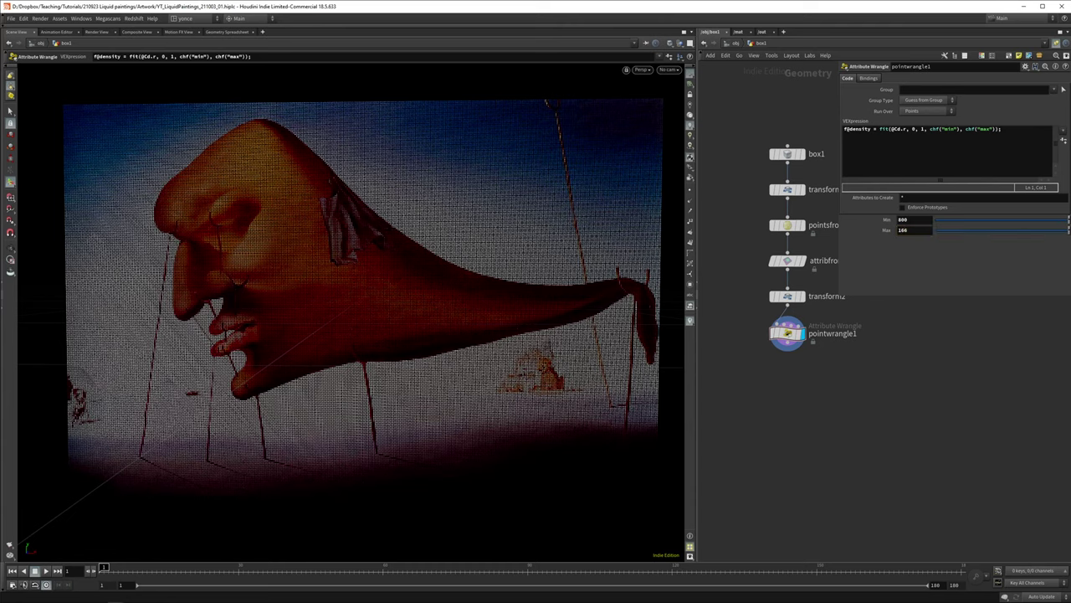
type("0")
key("Return")
key("h")
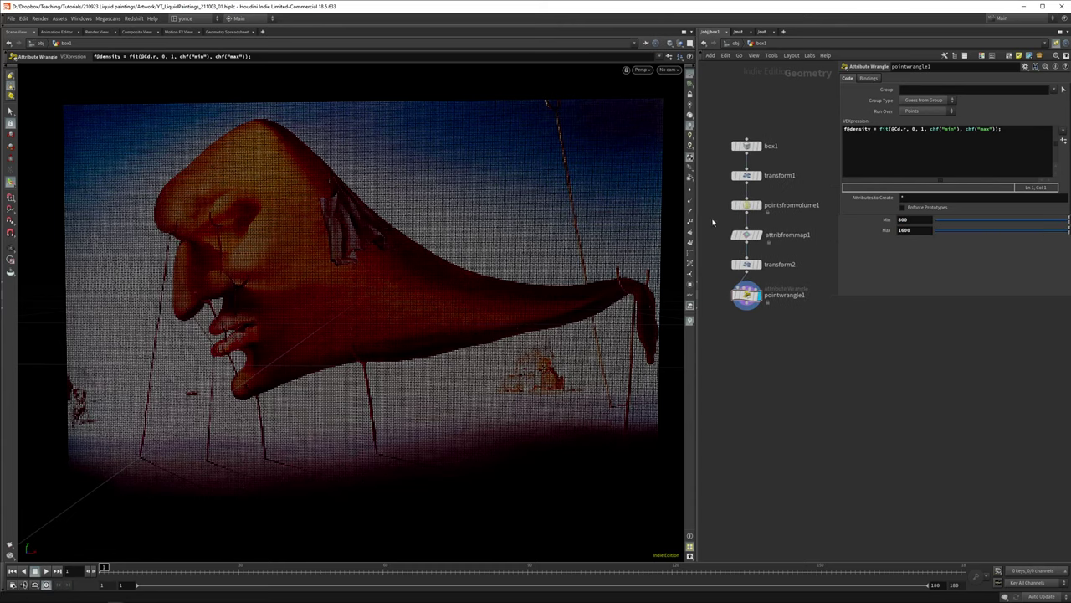
- Save the scene and add a Null named IN_PTS after the point wrangle
left_click(747, 234)
left_click(747, 295)
middle_click_drag(822, 399, 827, 358)
key("ctrl+s")
type("n")
type("IN_PTS")
key("Return")
scroll(809, 322, "down", 2)
middle_click_drag(809, 323, 787, 277)
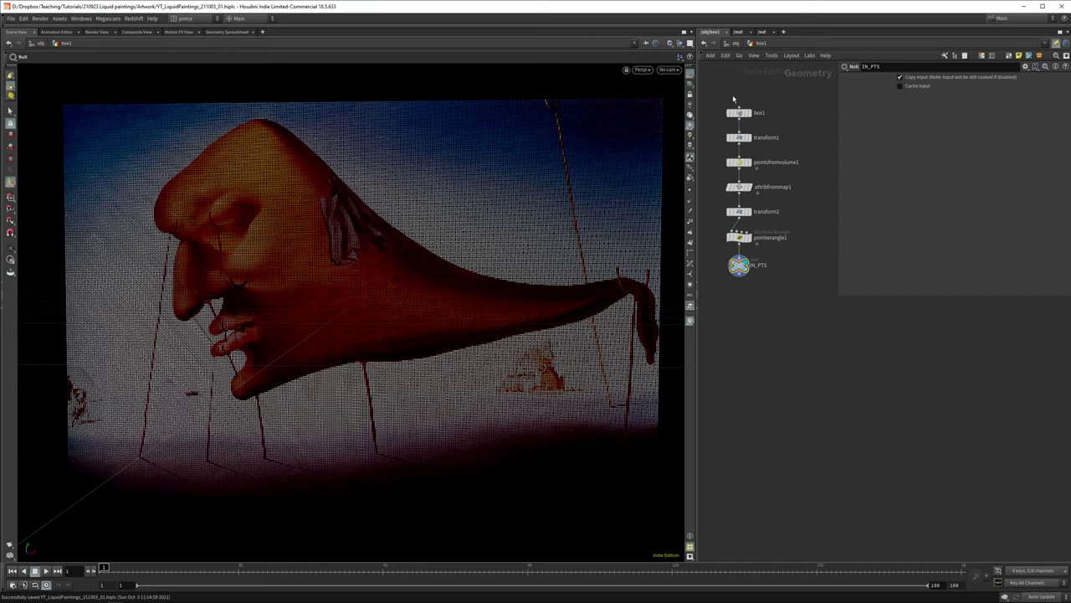
- Add a DOP Network below the IN_PTS null and go inside it
key("Tab")
type("dop ne")
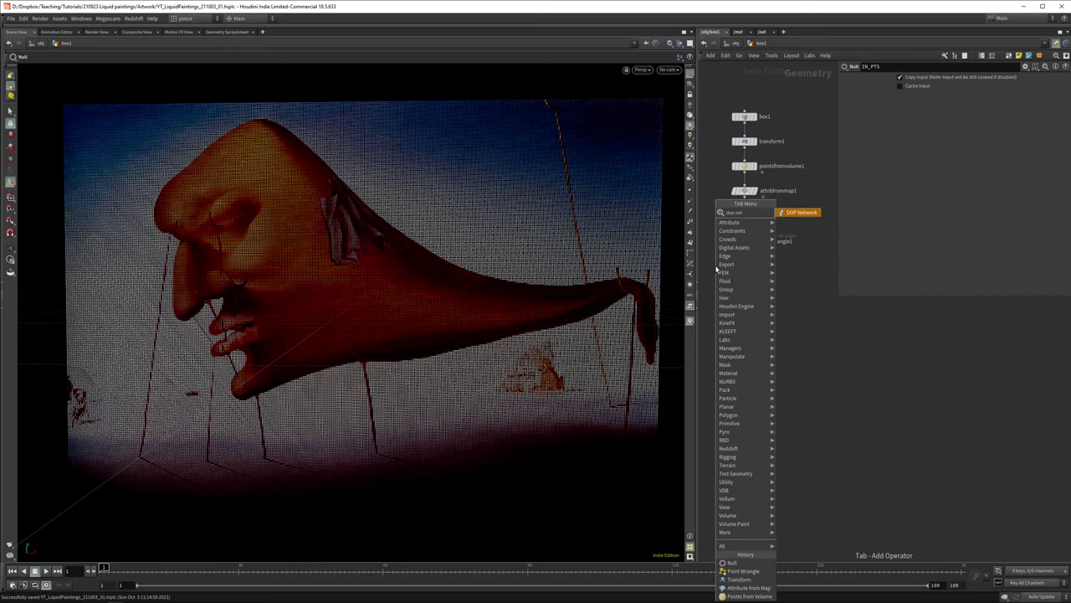
key("Return")
left_click(744, 294)
double_click(744, 296)
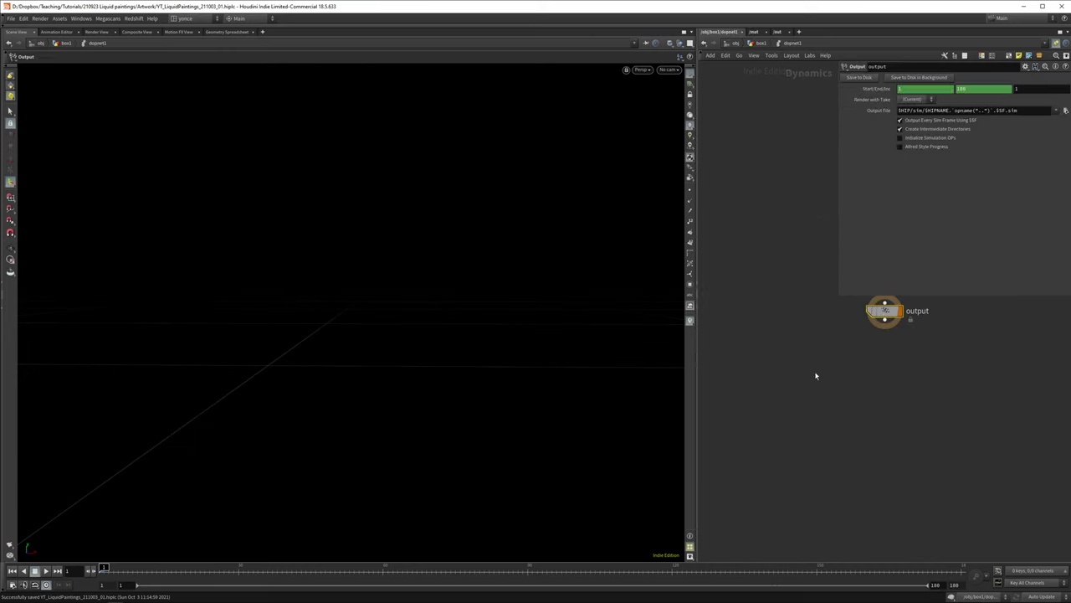
- Add a Gravity Force node and connect it above the output node of the DOP network
middle_click_drag(820, 388, 755, 542)
key("Tab")
type("grav")
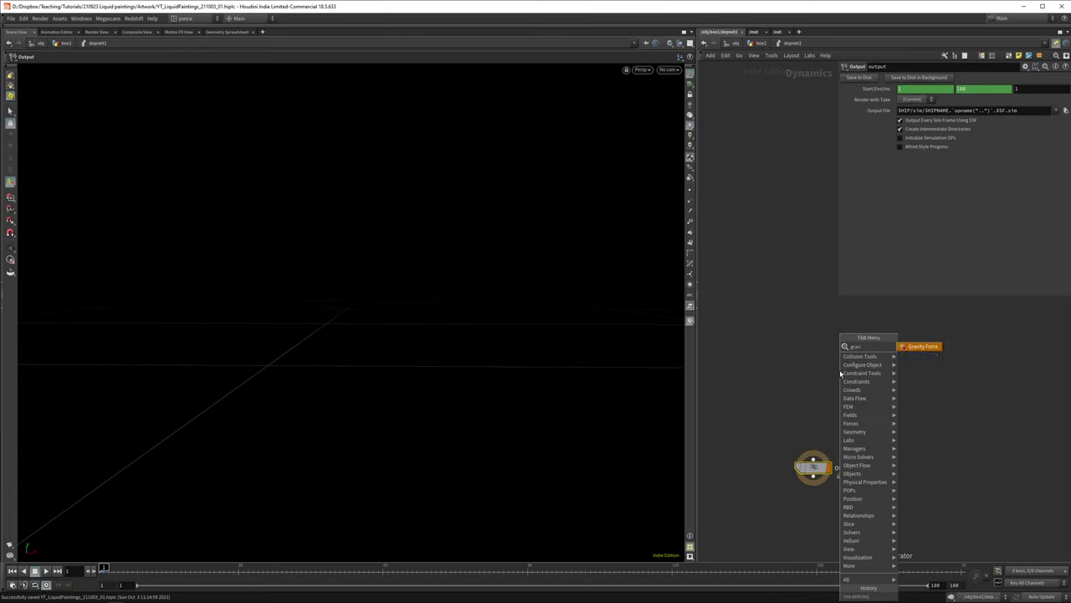
key("Return")
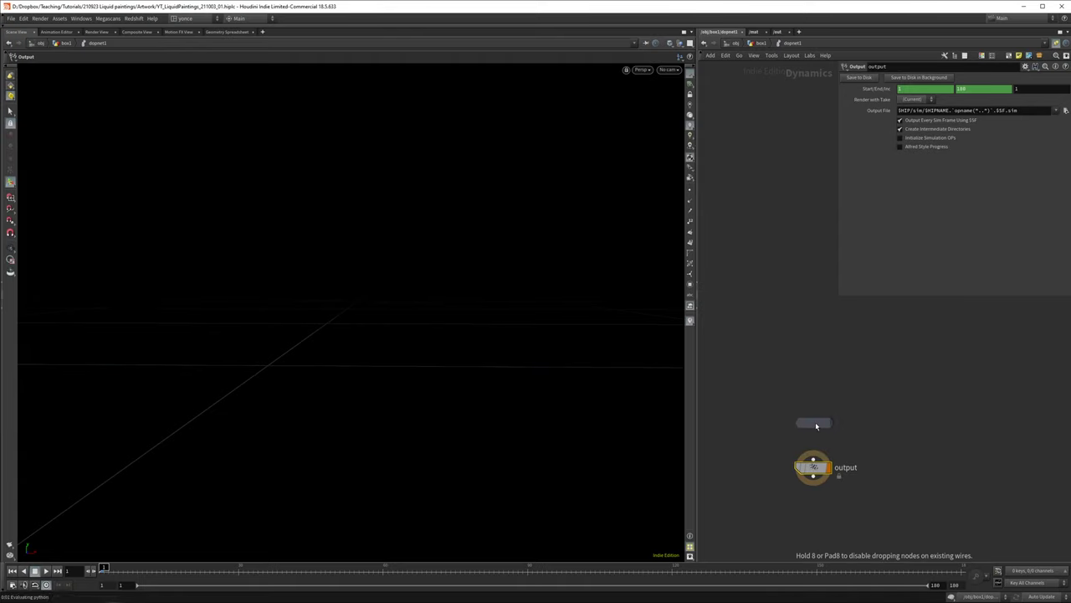
left_click(815, 422)
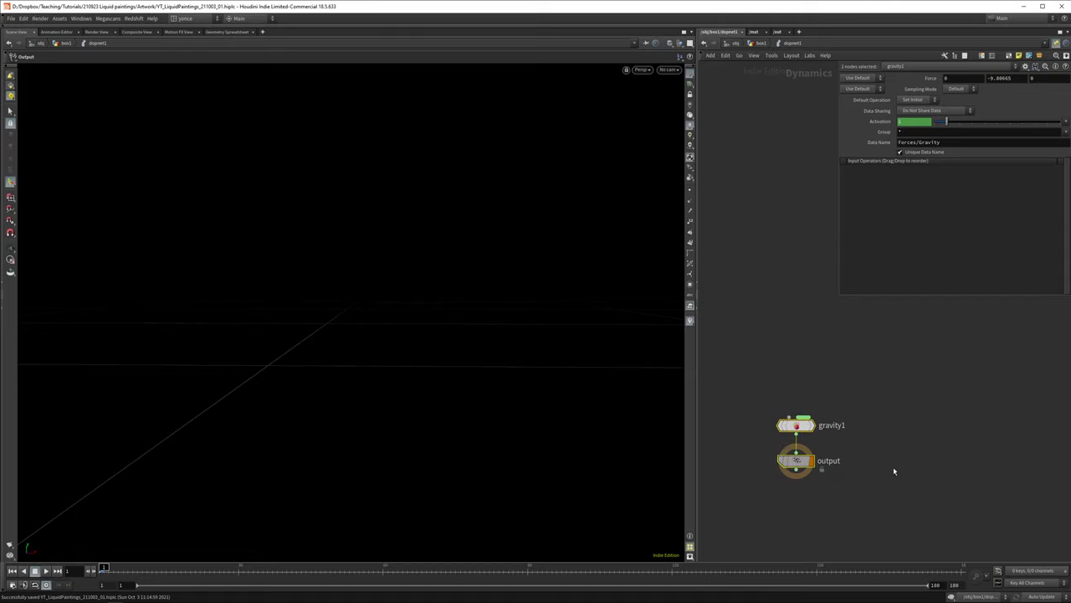
- Add a FLIP Solver node and wire it into the gravity node's input
left_click(804, 369)
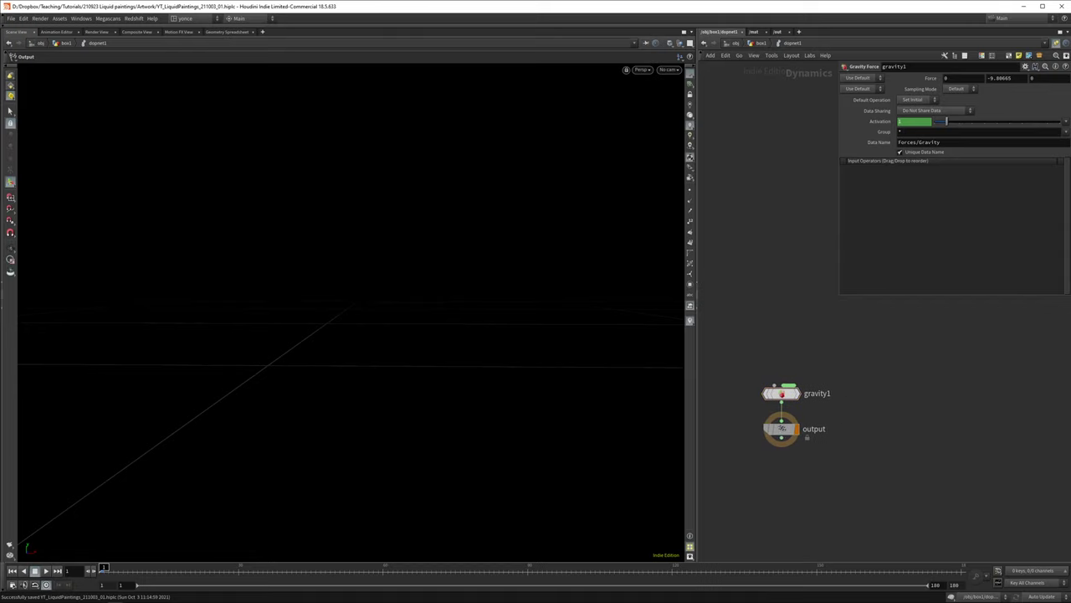
key("Tab")
type("flip so")
key("Return")
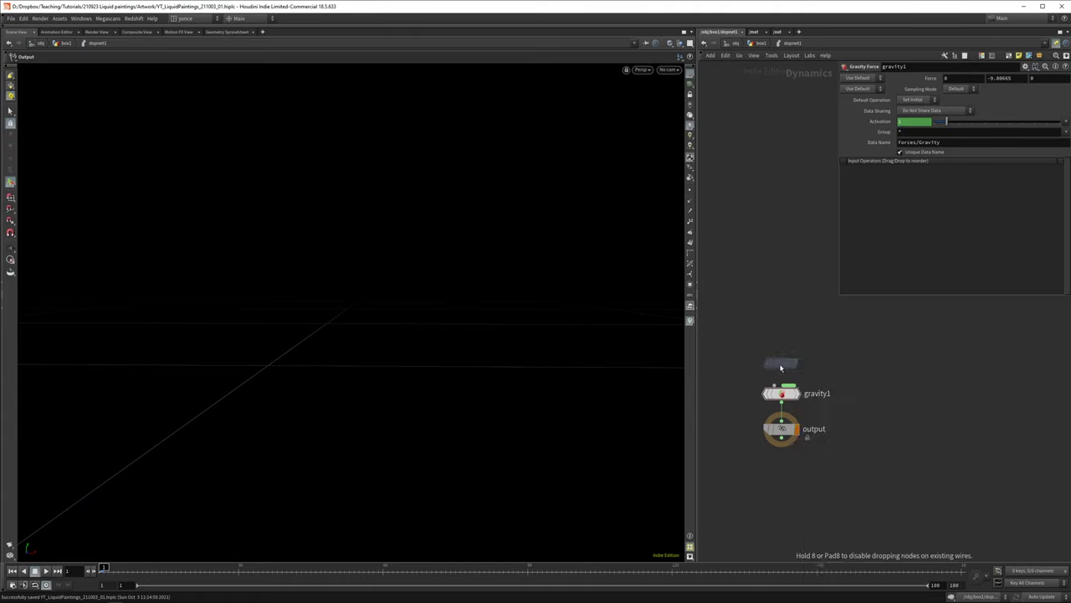
left_click(778, 365)
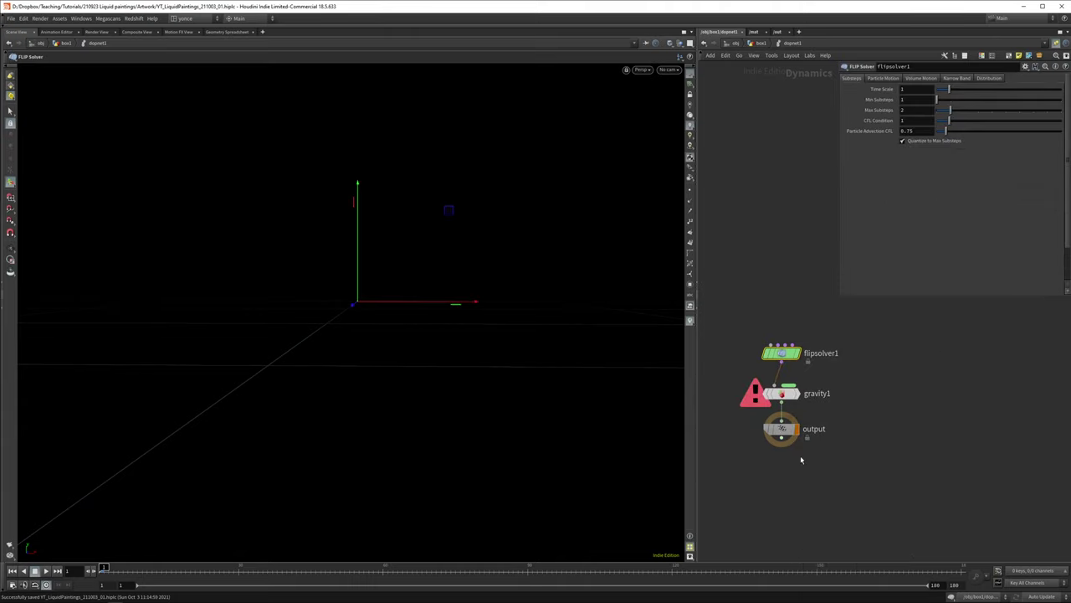
- Add a FLIP Object, connect it to the FLIP solver's first input, and lay out the network neatly
key("Tab")
type("flip")
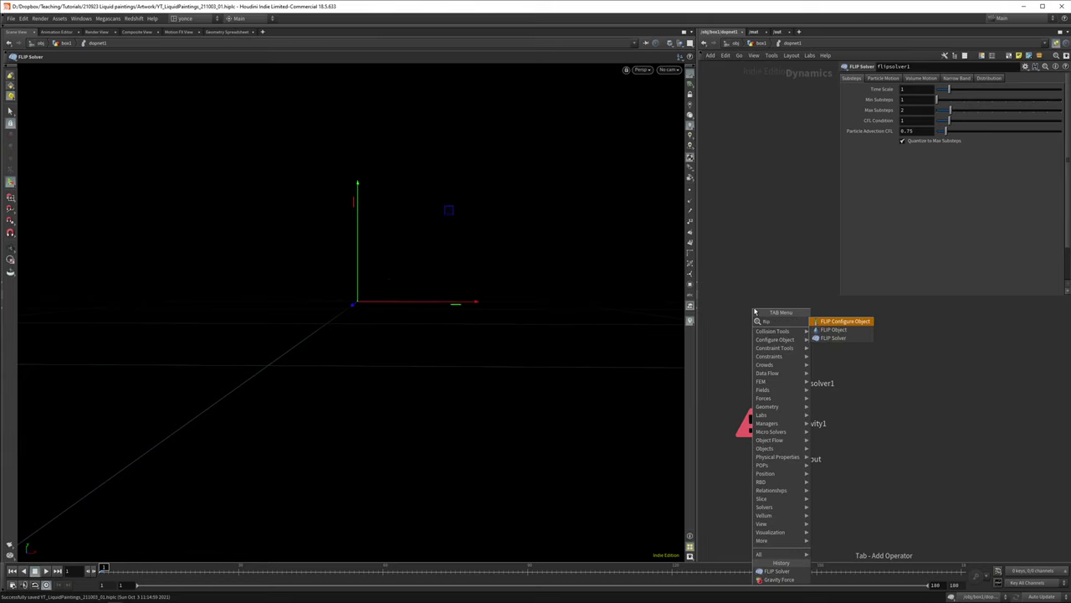
key("Down")
key("Return")
left_click(778, 339)
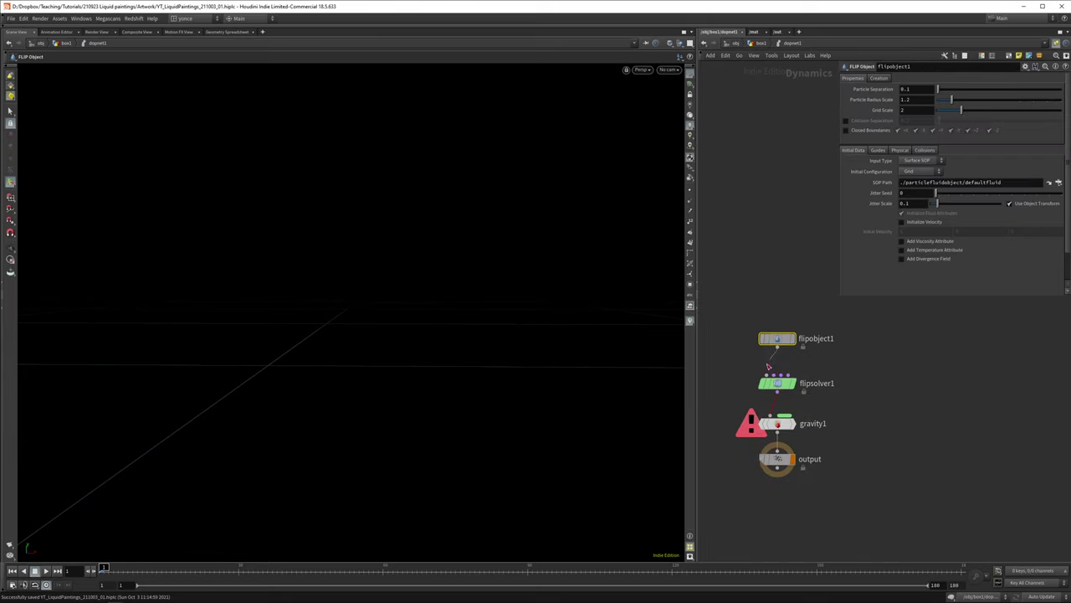
key("l")
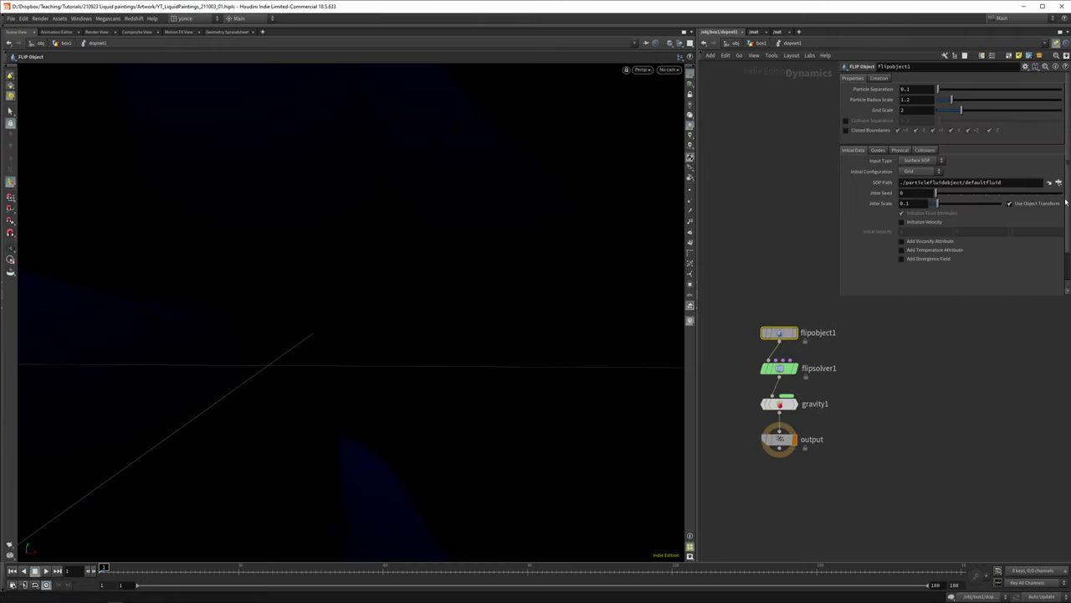
key("l")
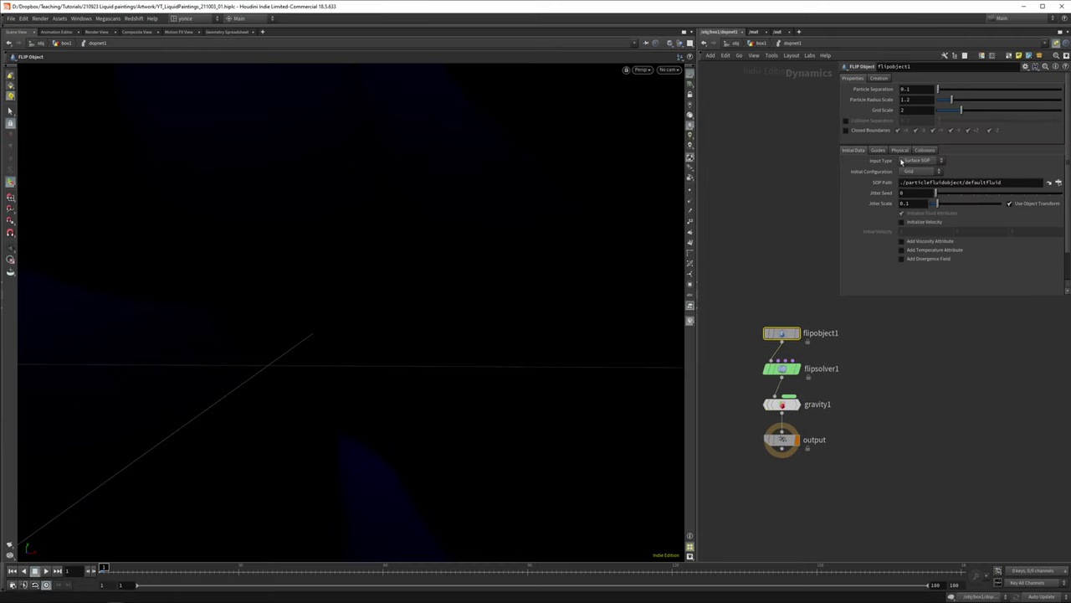
- Set the FLIP object's input type to Particle Field, choose IN_PTS as its SOP path, and save the scene
left_click(915, 161)
left_click(916, 176)
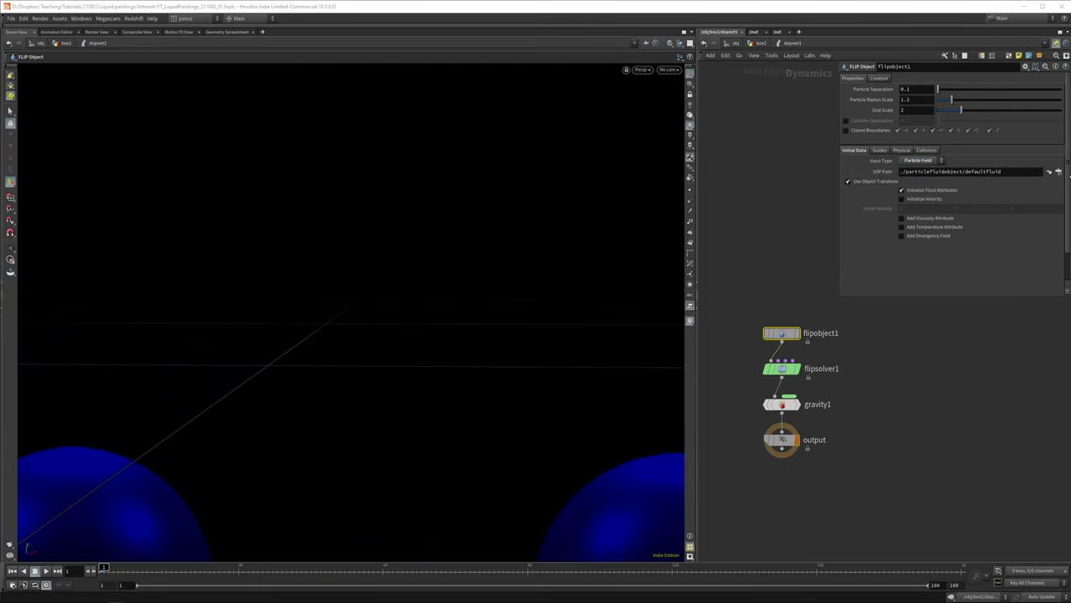
left_click(1058, 171)
left_click(1056, 136)
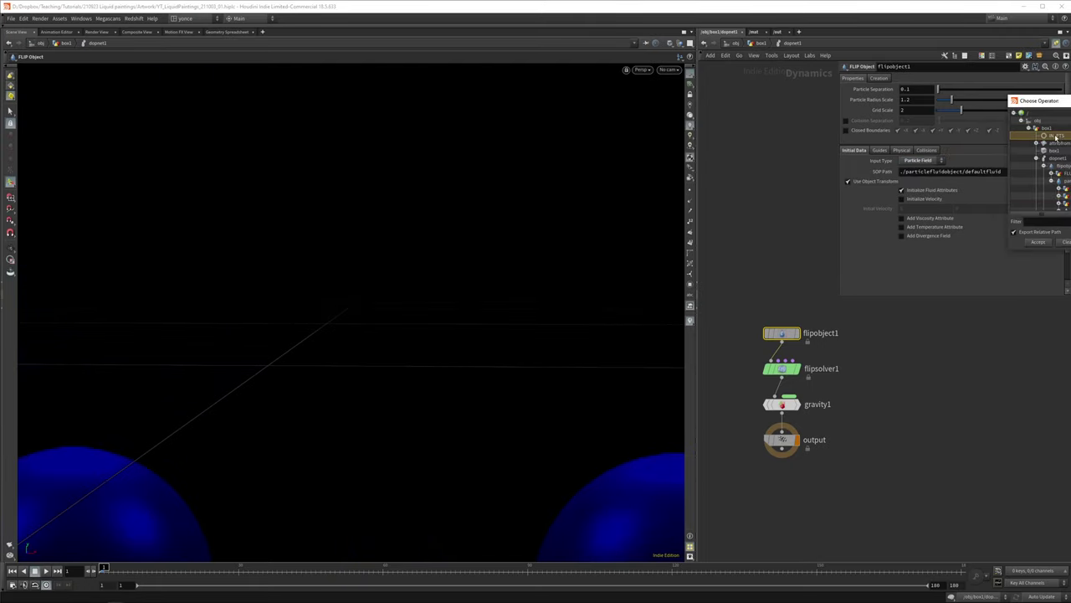
left_click(1039, 242)
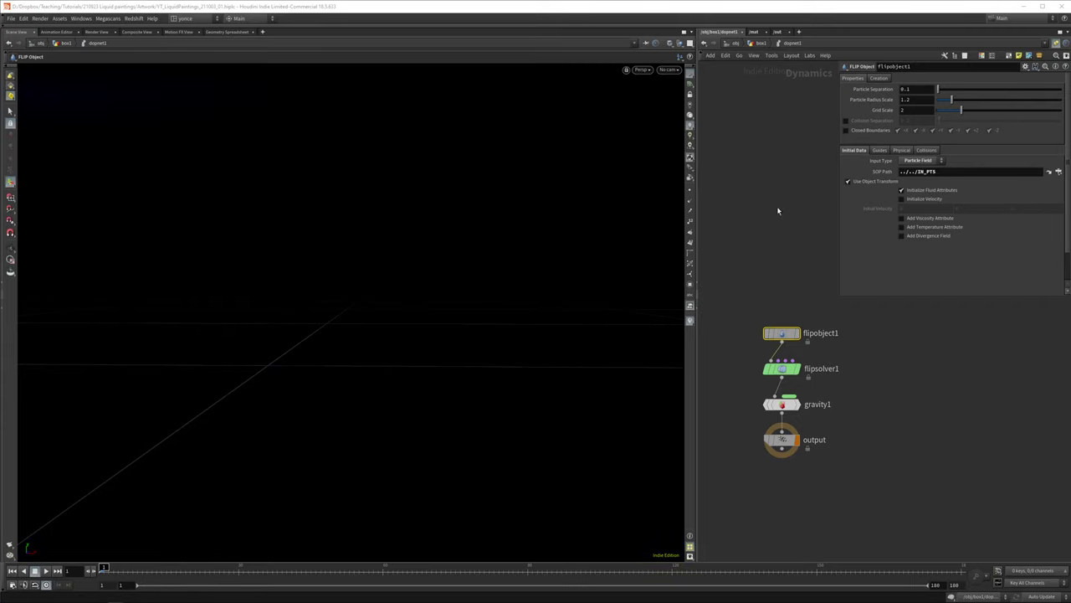
key("ctrl+s")
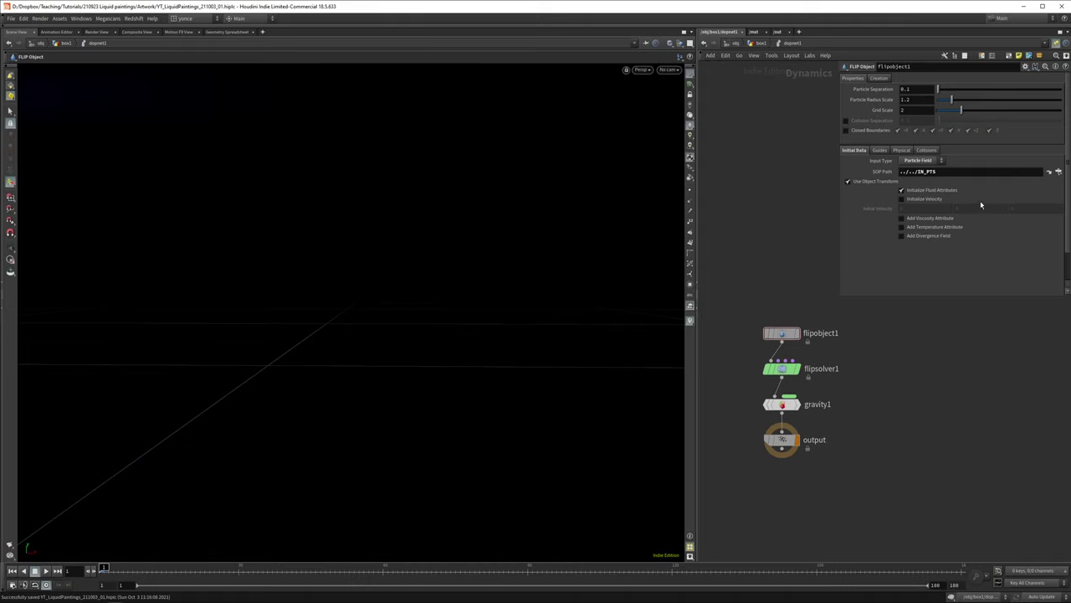
- Change the FLIP object's particle guide visualization to Particles
left_click(877, 151)
left_click(875, 164)
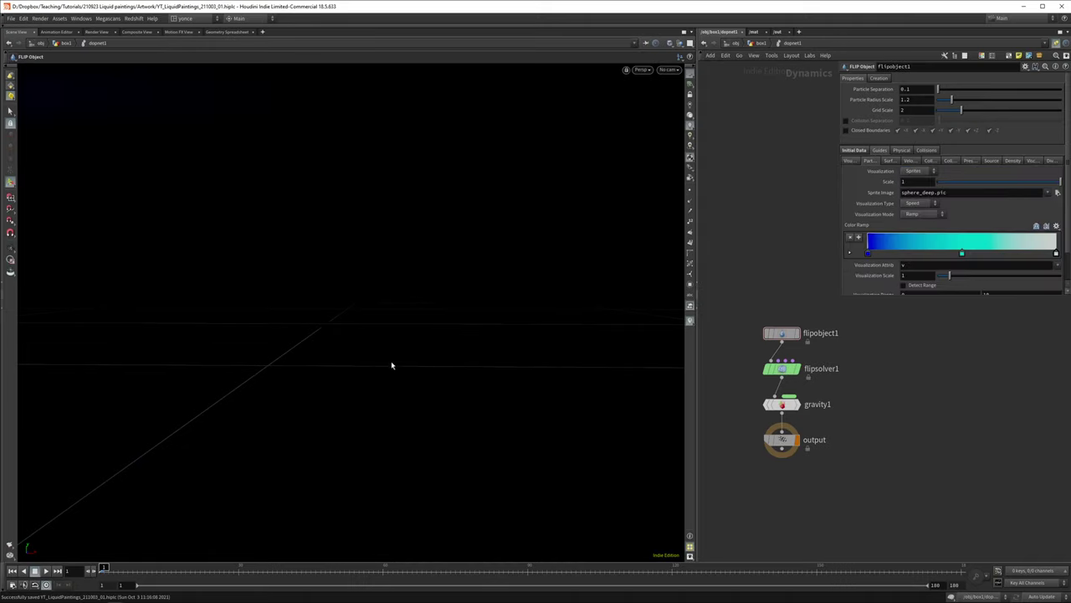
left_click(920, 173)
left_click(914, 205)
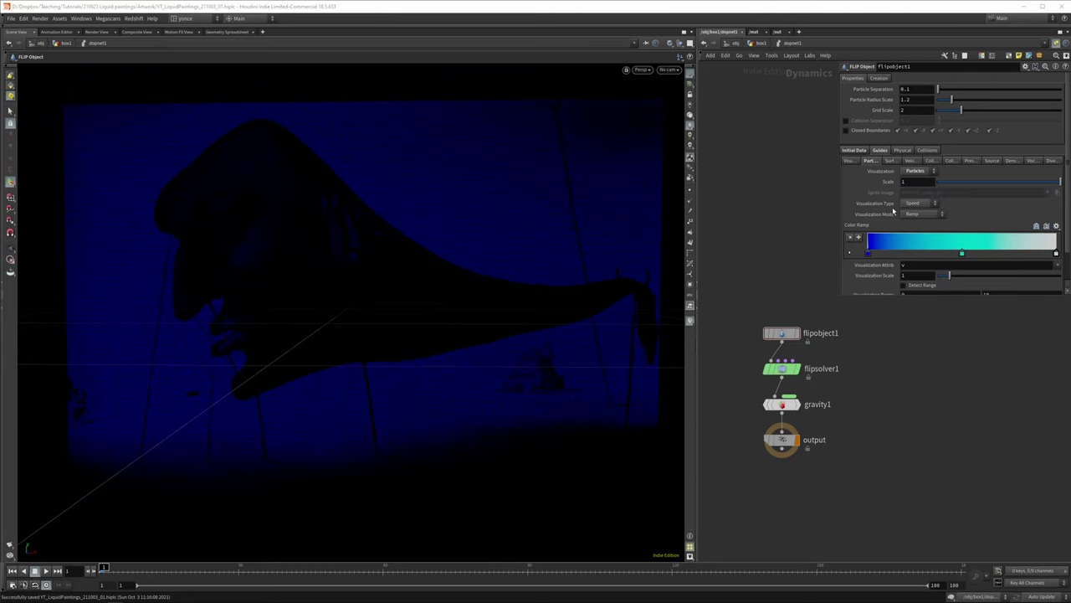
- Select the FLIP solver and examine the size of its simulation bounds around the painting particles
left_click_drag(449, 286, 375, 333)
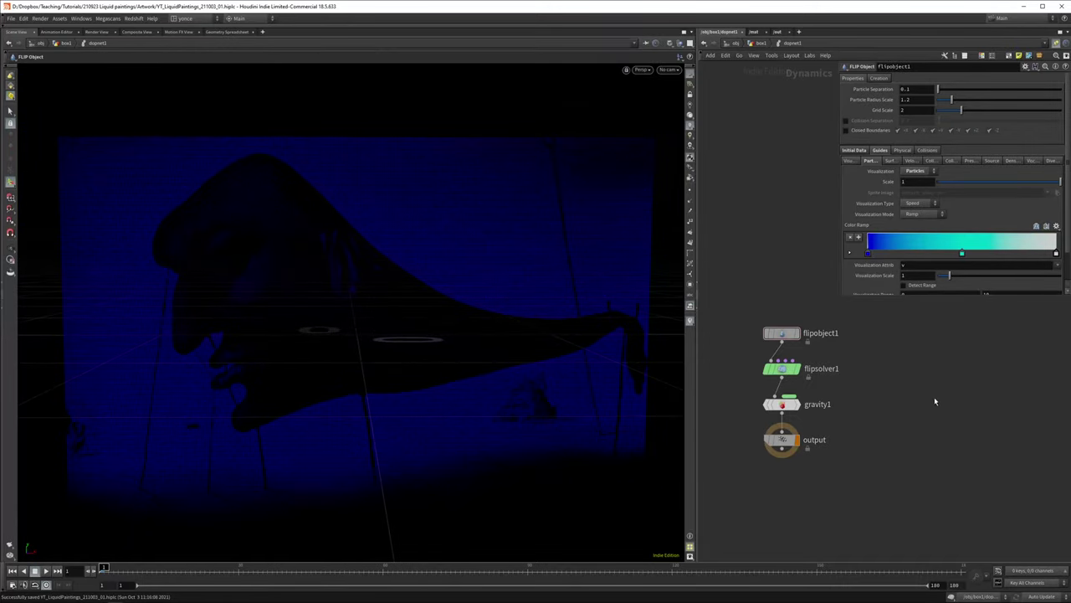
left_click_drag(251, 295, 318, 318)
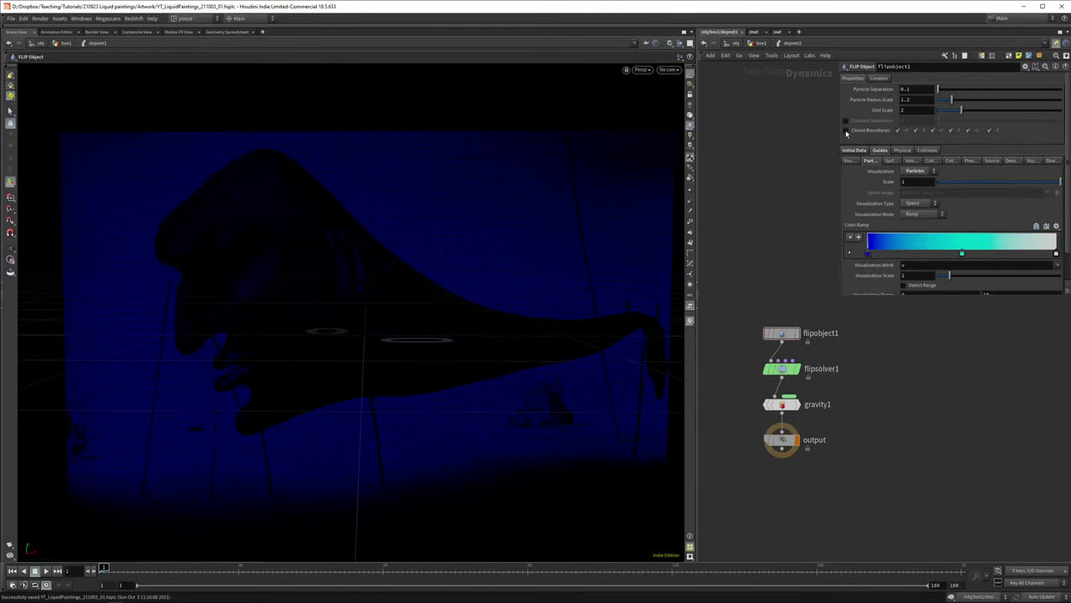
scroll(471, 388, "down", 5)
left_click_drag(471, 388, 402, 588)
left_click(781, 369)
left_click_drag(438, 315, 416, 420)
right_click_drag(416, 420, 363, 366)
left_click_drag(364, 366, 462, 223)
key("Return")
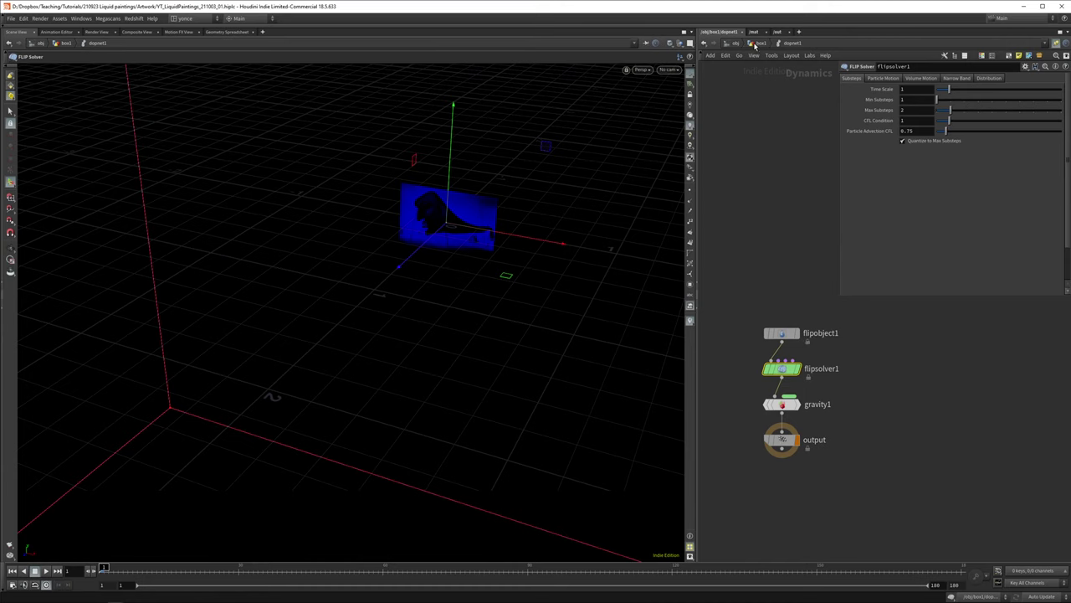
- Link the FLIP solver's volume limits Box Size to box1's Size with relative channel references
left_click(758, 43)
left_click(758, 201)
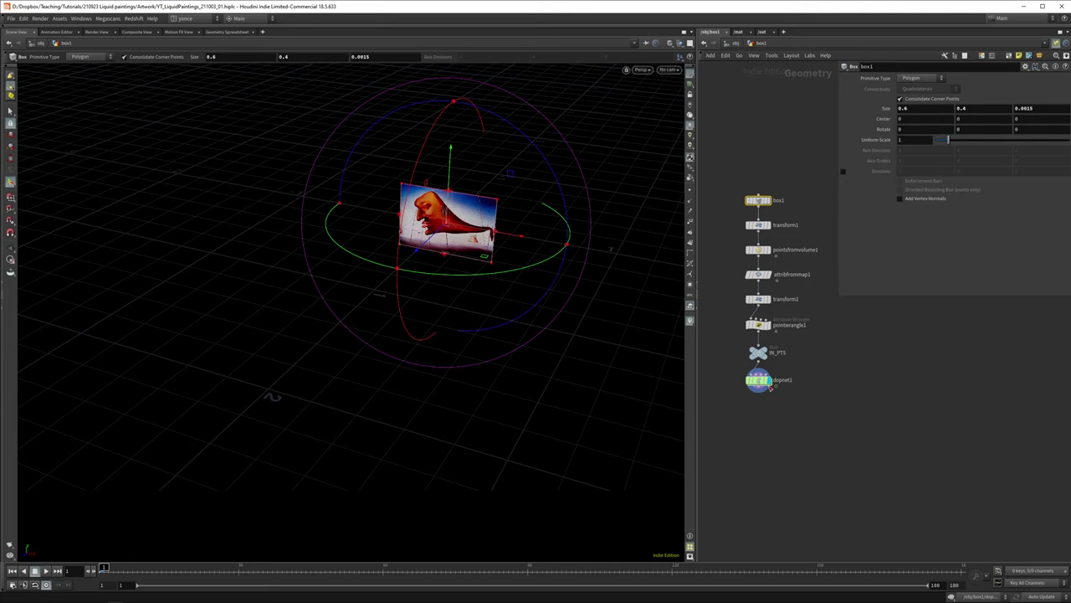
double_click(764, 383)
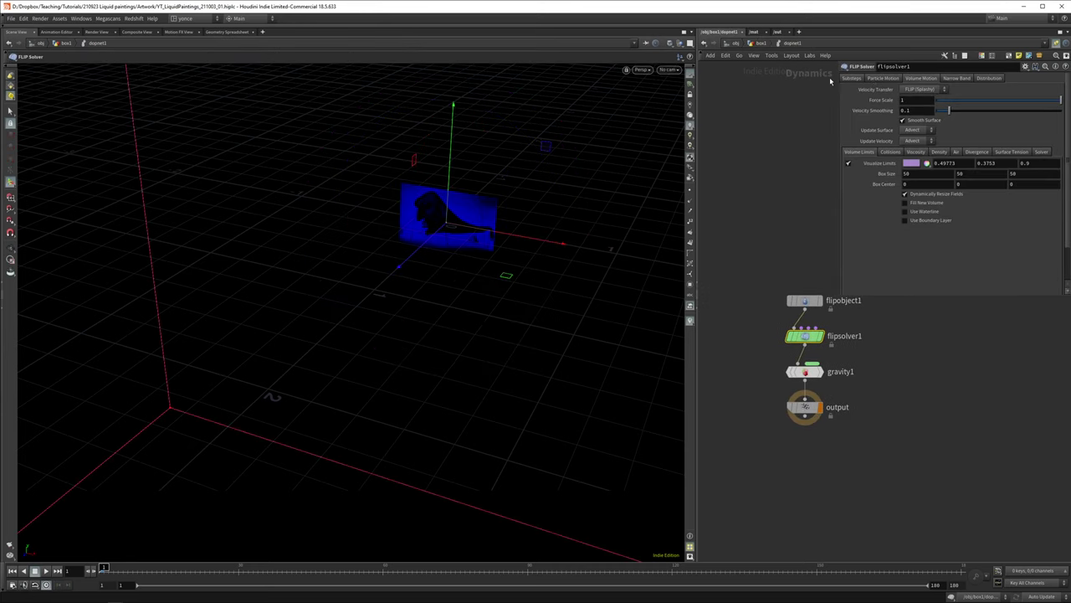
right_click(883, 174)
left_click(917, 251)
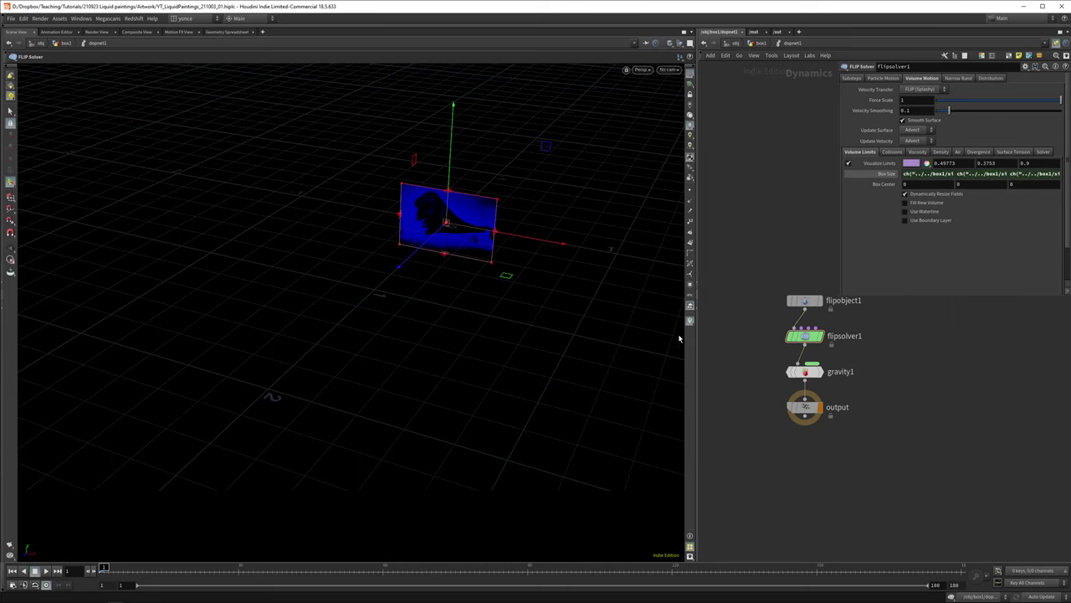
- Try a different X size on box1 and undo the change
left_click(763, 43)
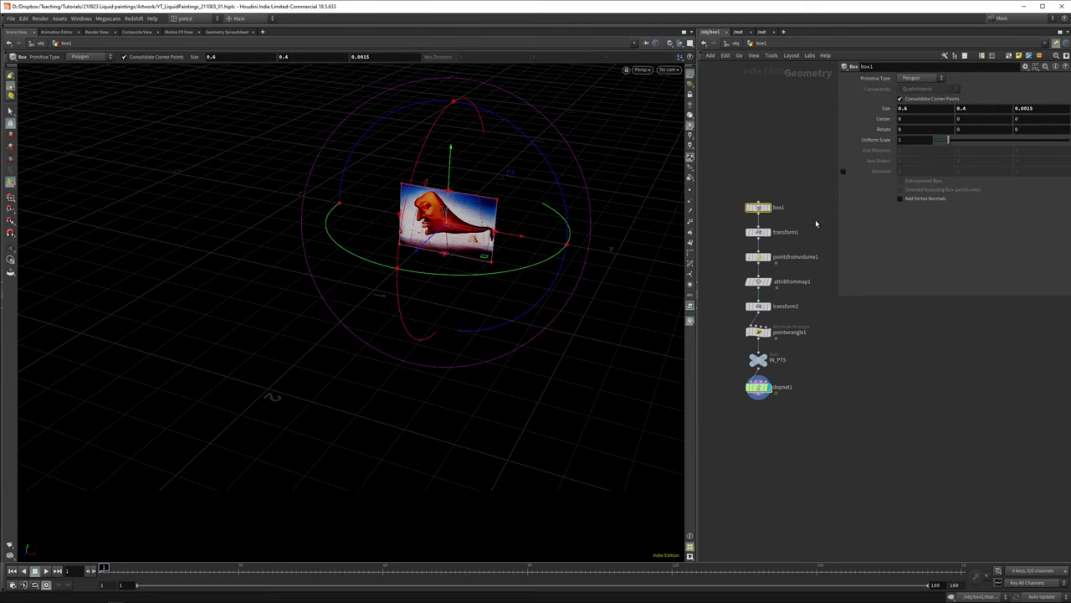
middle_click_drag(911, 108, 979, 109)
left_click_drag(448, 260, 467, 349, "alt")
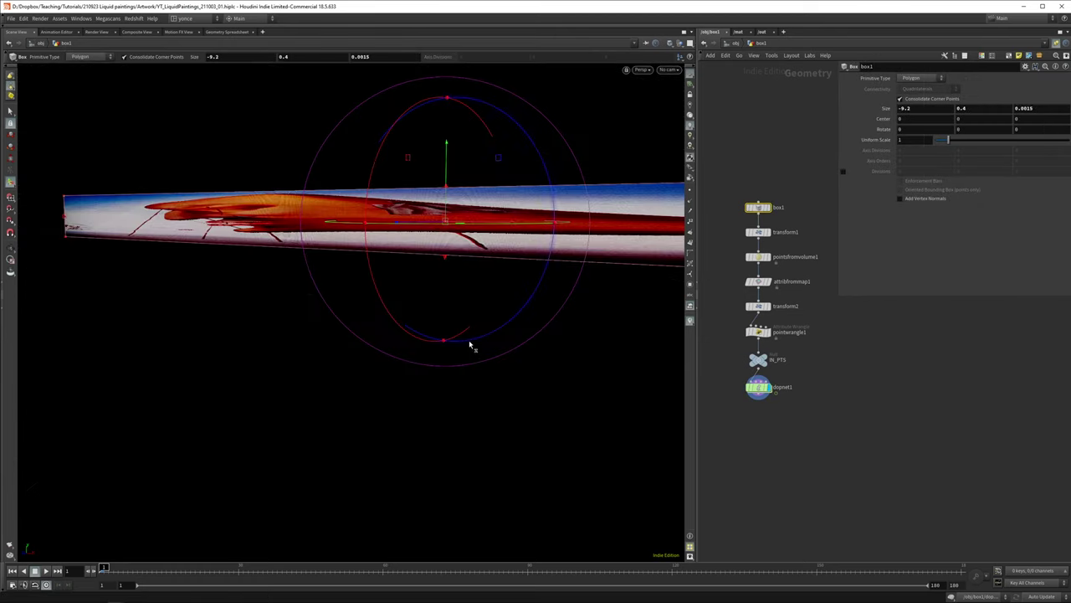
key("ctrl+z")
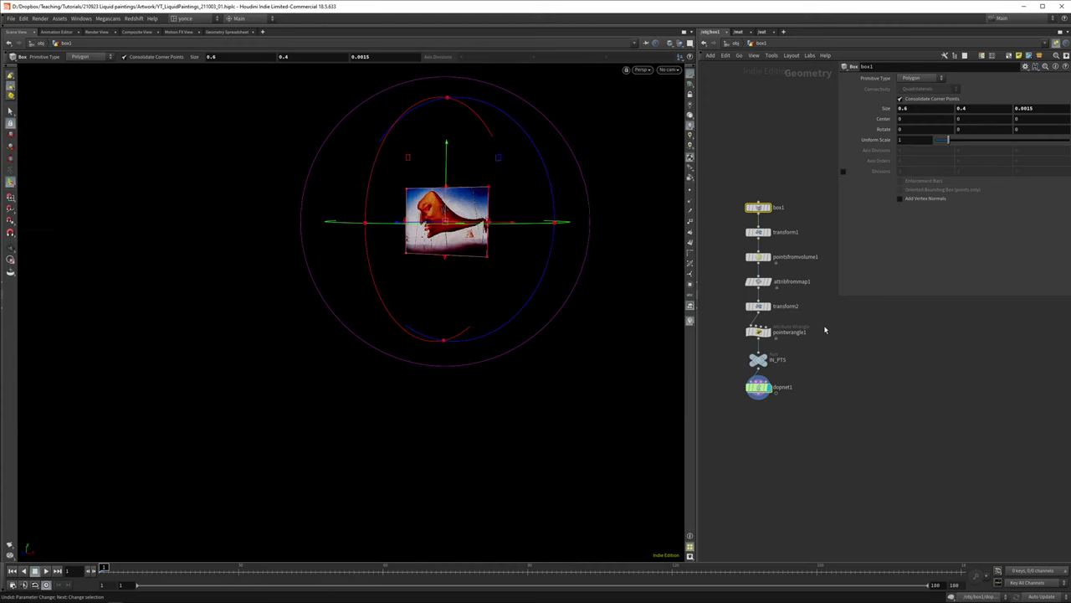
- Return to the DOP network, play the simulation, and examine how the particles behave within the linked bounds
double_click(758, 388)
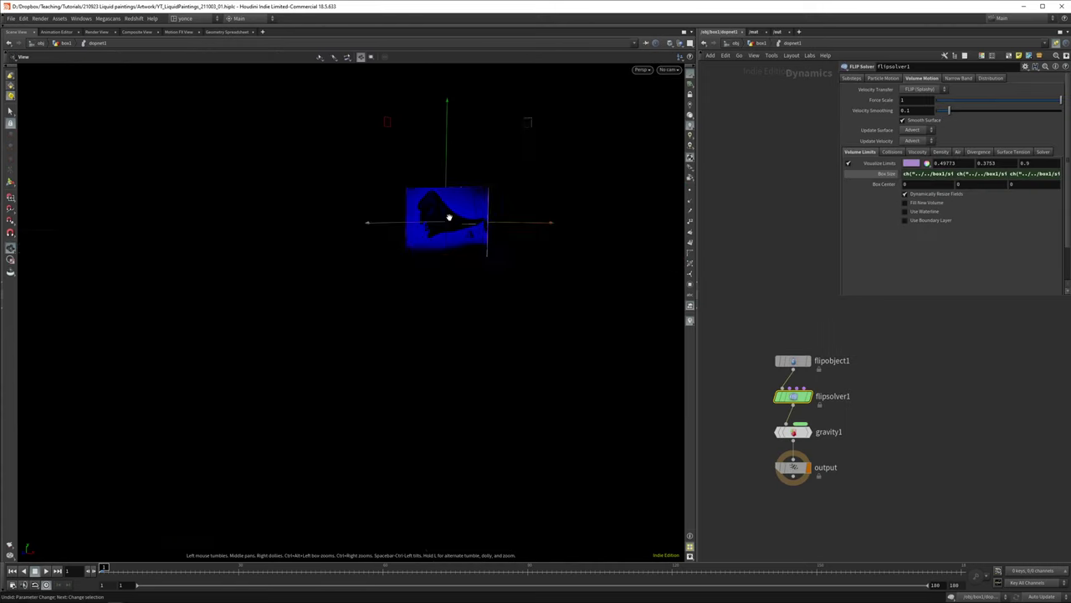
left_click_drag(454, 217, 502, 251, "alt")
left_click(794, 361)
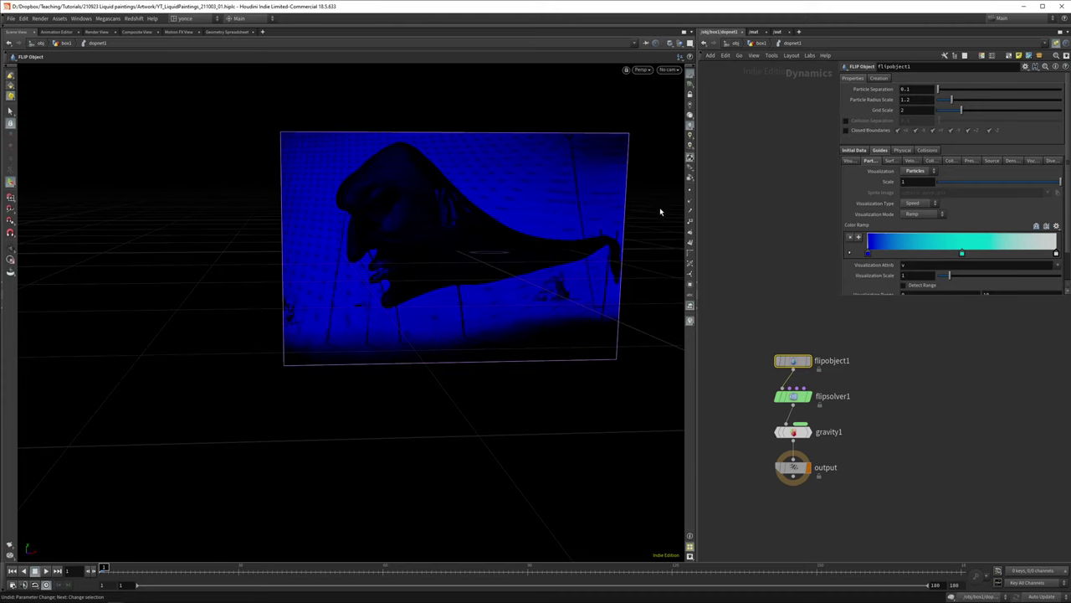
left_click_drag(638, 217, 478, 288, "alt")
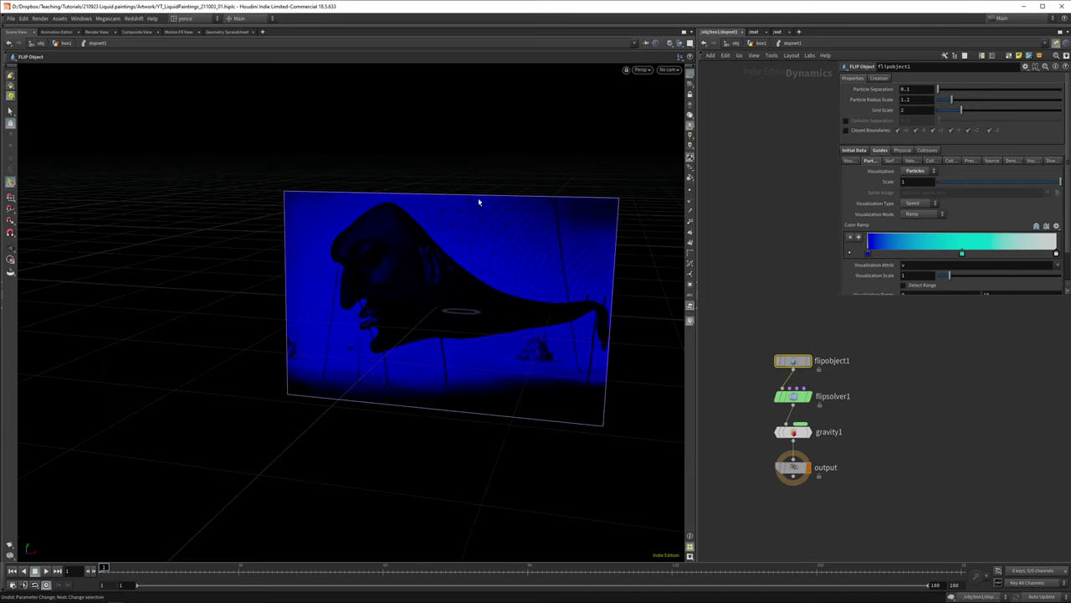
left_click(793, 396)
left_click(792, 361)
left_click(46, 570)
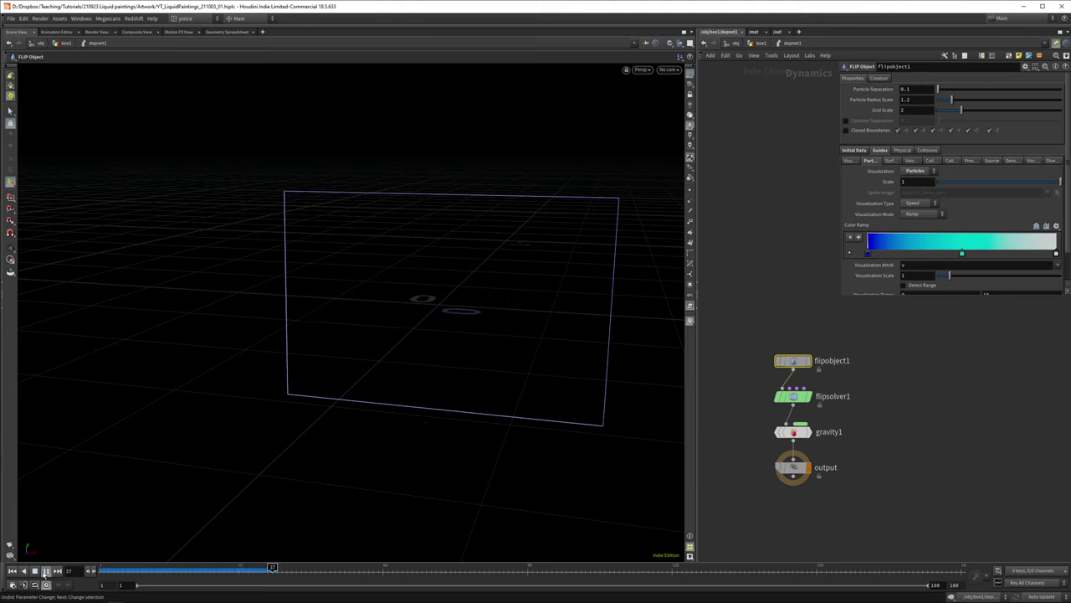
left_click(46, 570)
left_click(118, 568)
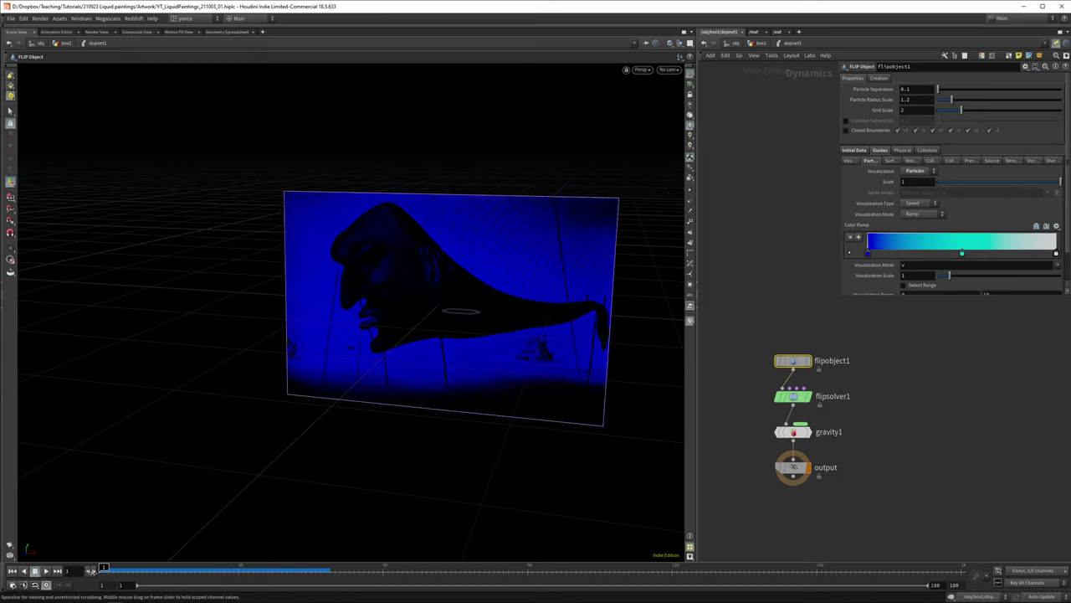
- Enable Closed Boundaries on the FLIP object, test the simulation, and return to the first frame
left_click(847, 130)
left_click(46, 570)
left_click(12, 570)
left_click_drag(447, 376, 497, 343)
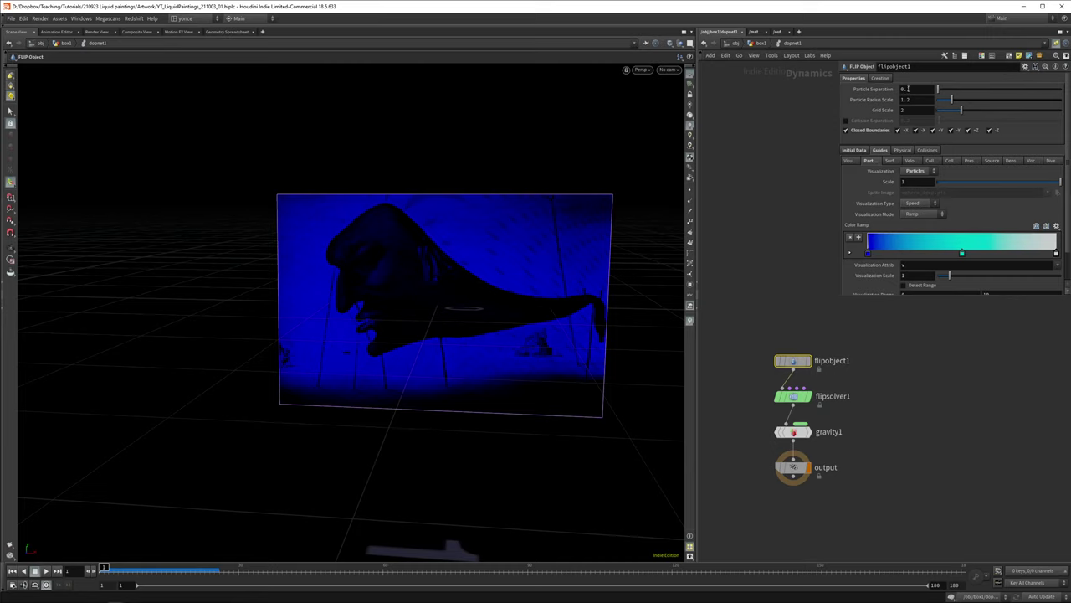
- Link the FLIP object's Particle Separation to pointsfromvolume1's Point Separation with a relative reference
left_click(760, 43)
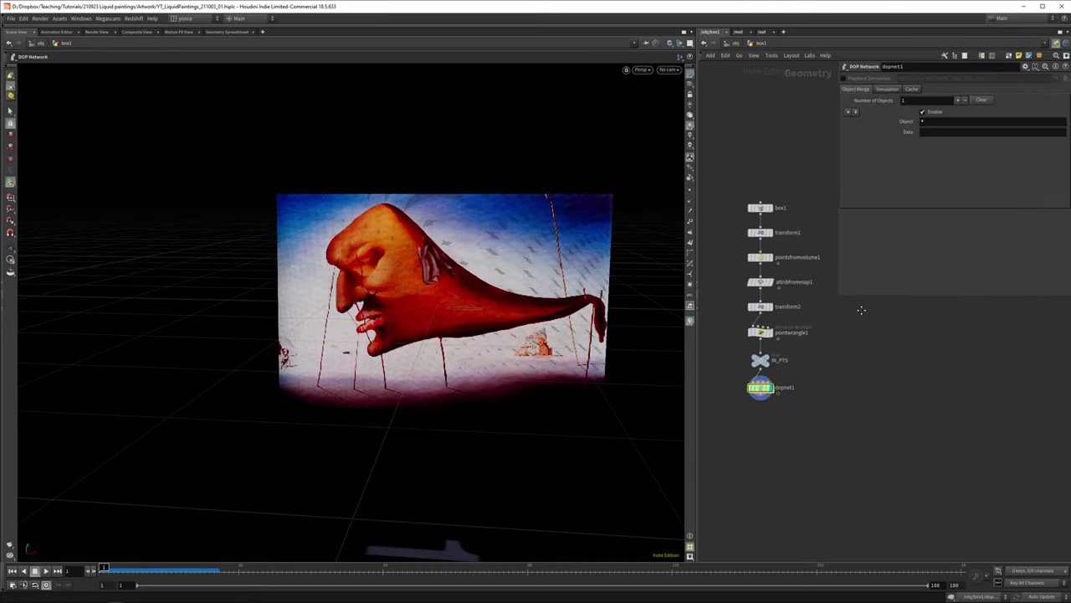
left_click(765, 260)
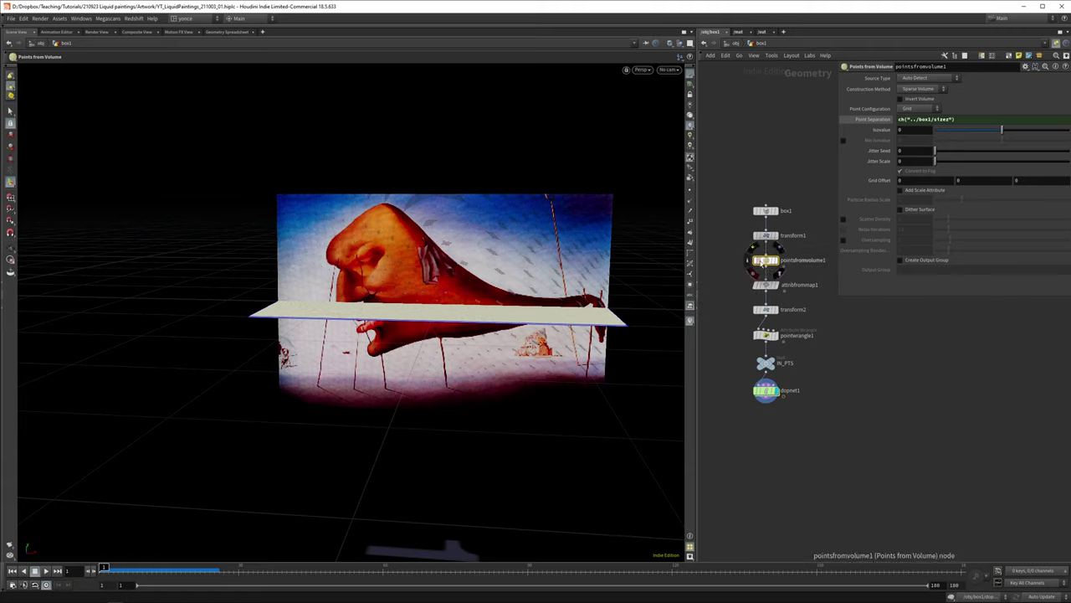
left_click(868, 120)
right_click_drag(867, 124, 867, 259)
double_click(764, 394)
left_click(918, 171)
left_click(923, 170)
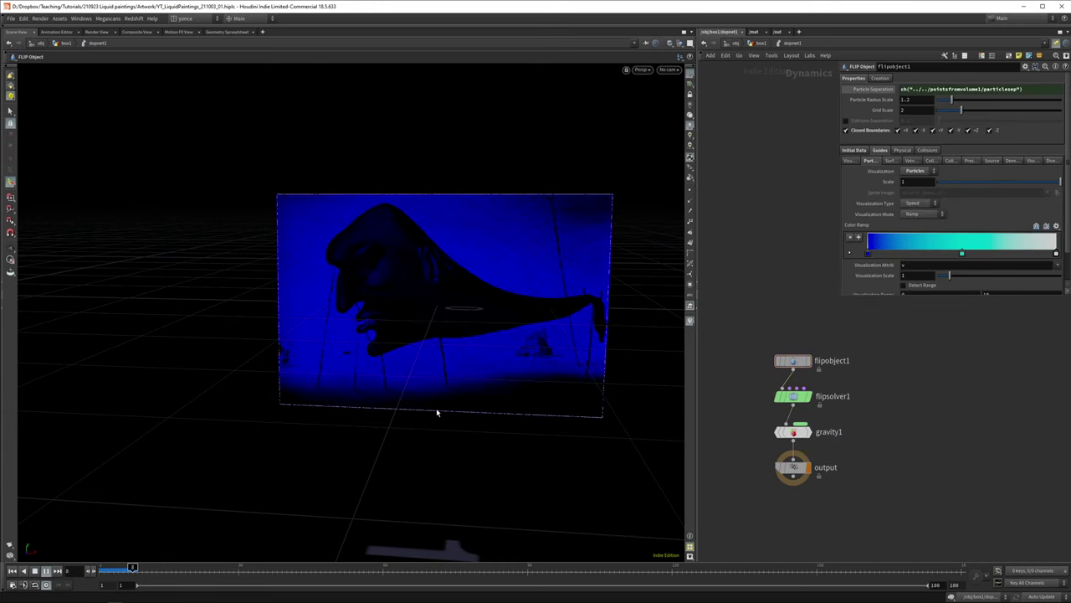
- Stop the simulation playback, inspect the painting particles up close, and return to the first frame
left_click(42, 571)
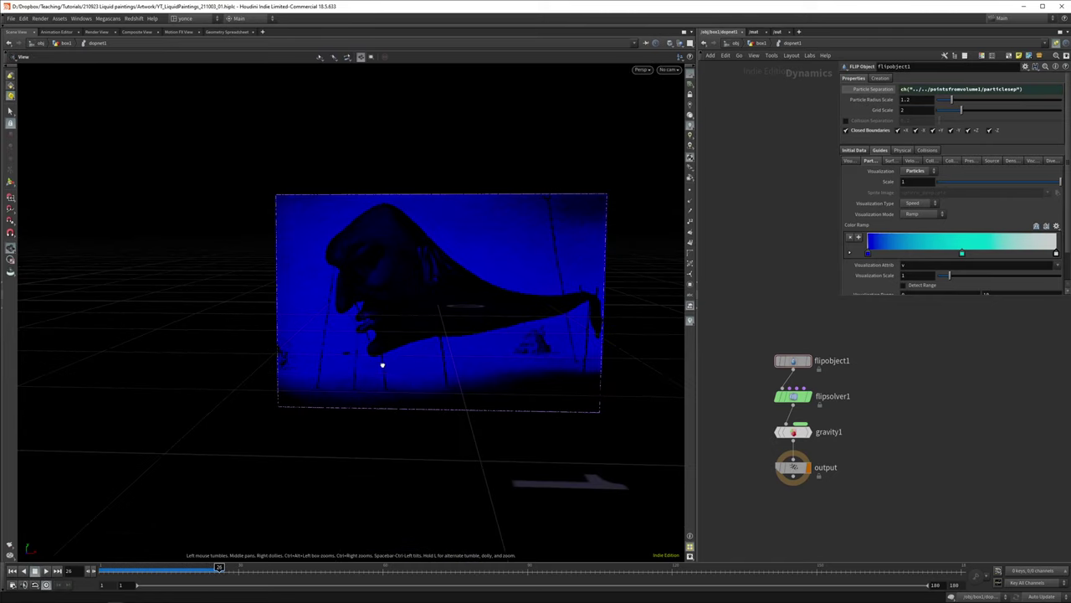
scroll(383, 363, "up", 5)
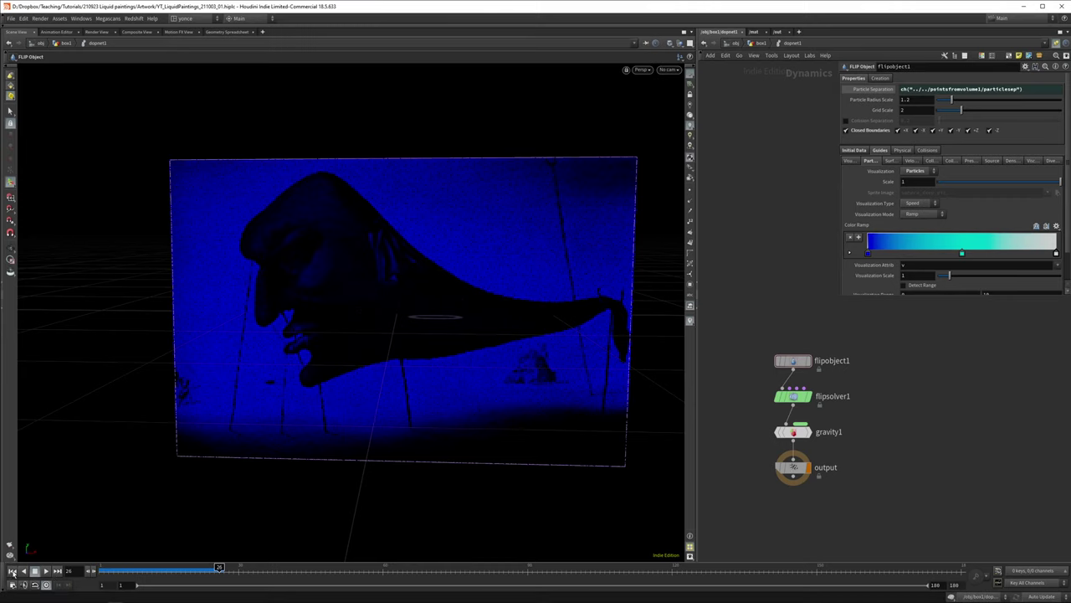
key("h")
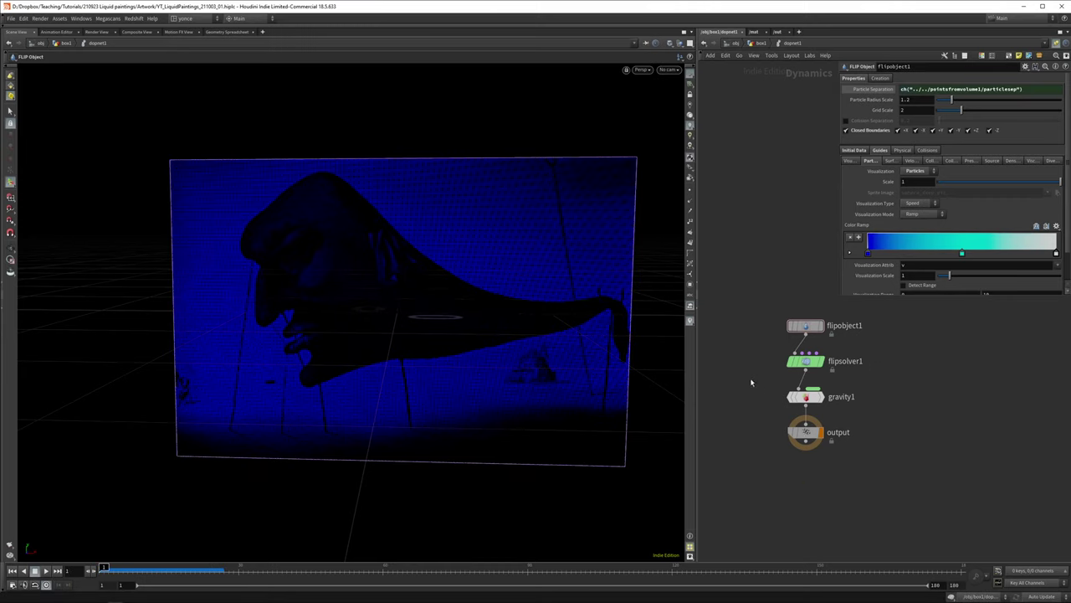
key("h")
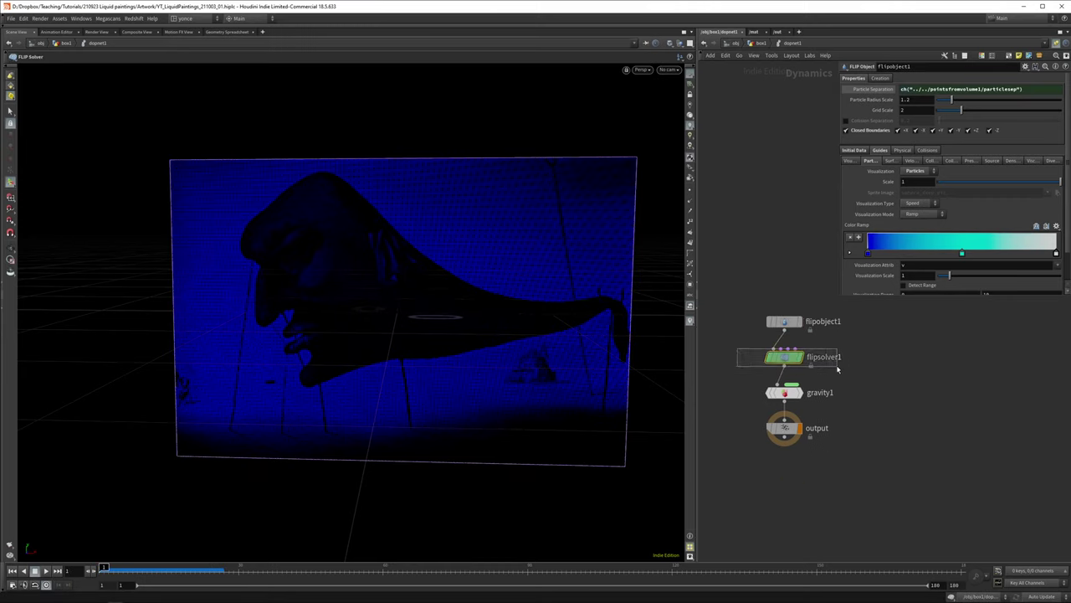
- Turn on Density by Attribute in the FLIP solver, check the FLIP object's point attributes, and save the scene
left_click(783, 359)
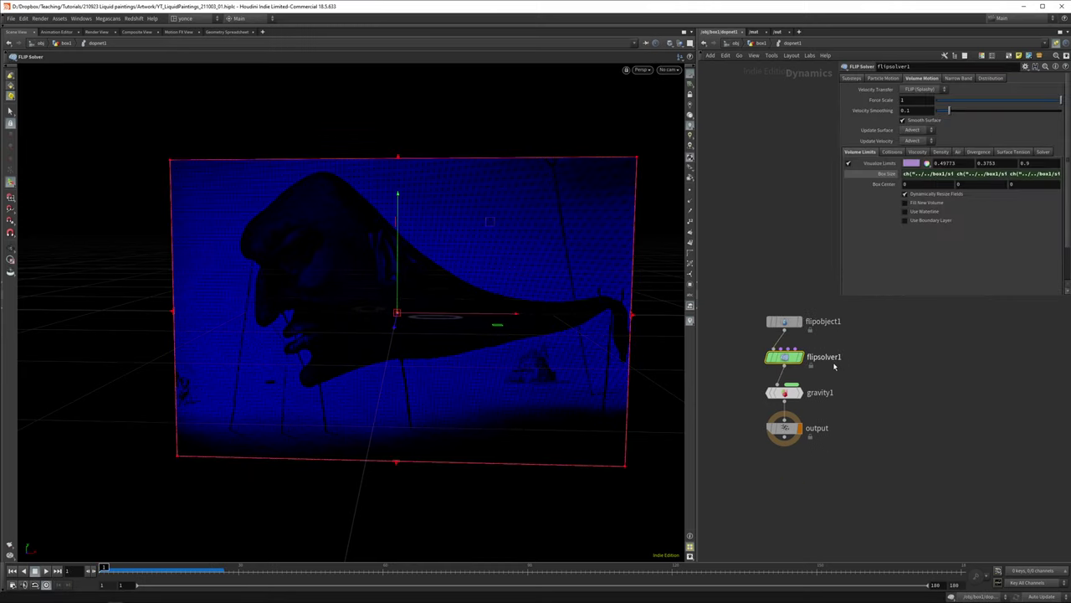
left_click(941, 153)
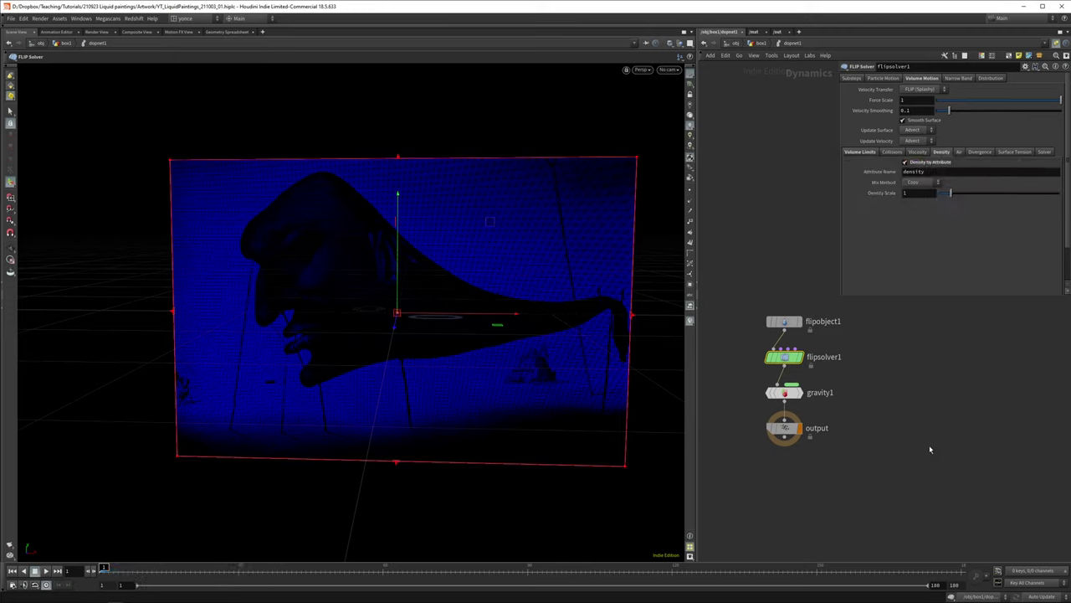
middle_click(780, 333)
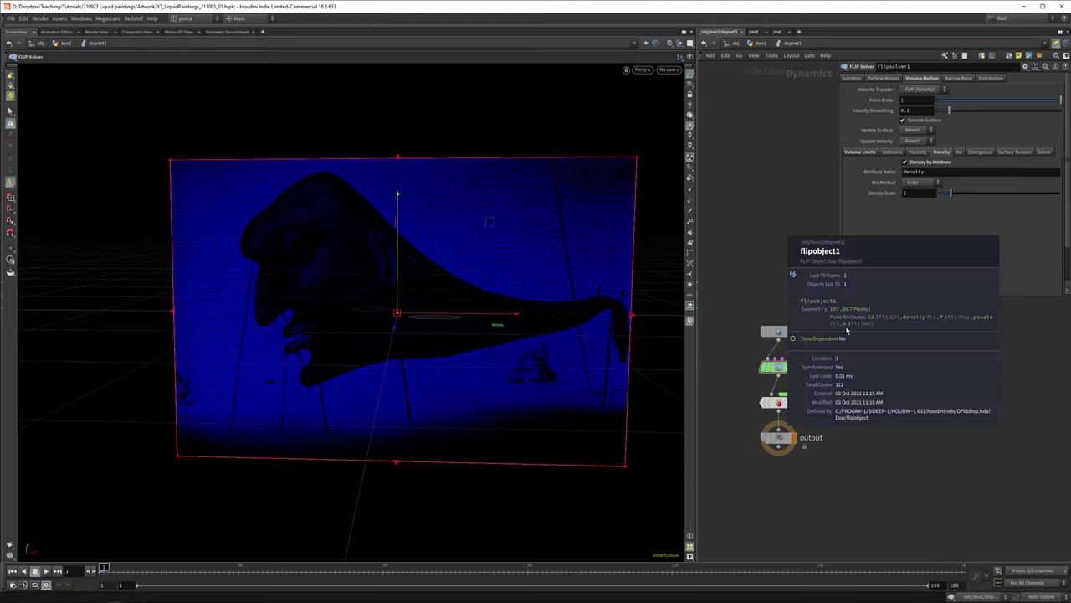
middle_click(778, 332)
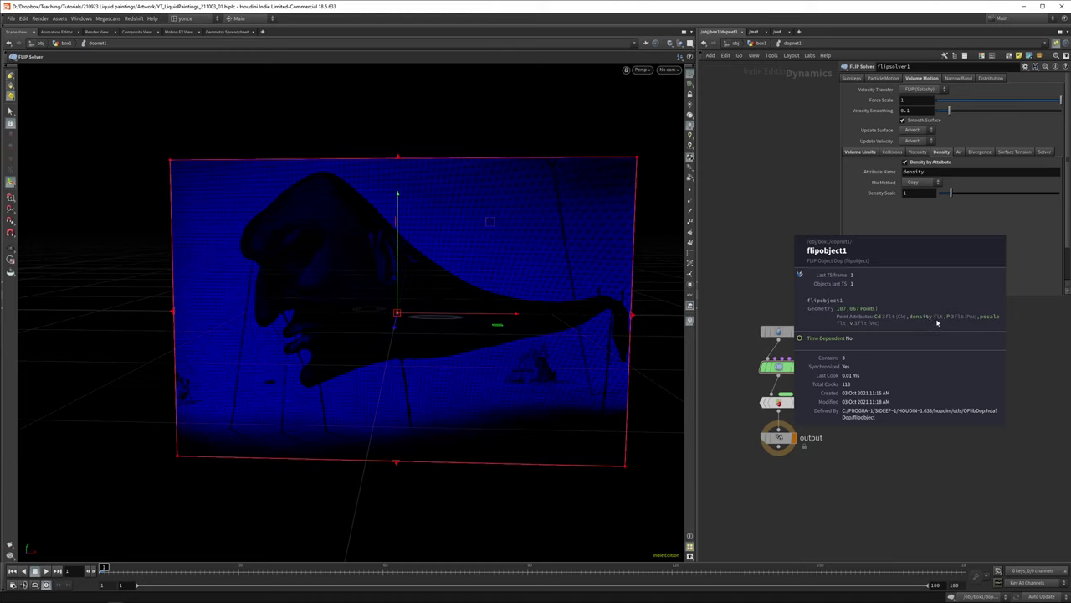
scroll(837, 461, "up", 1)
key("ctrl+s")
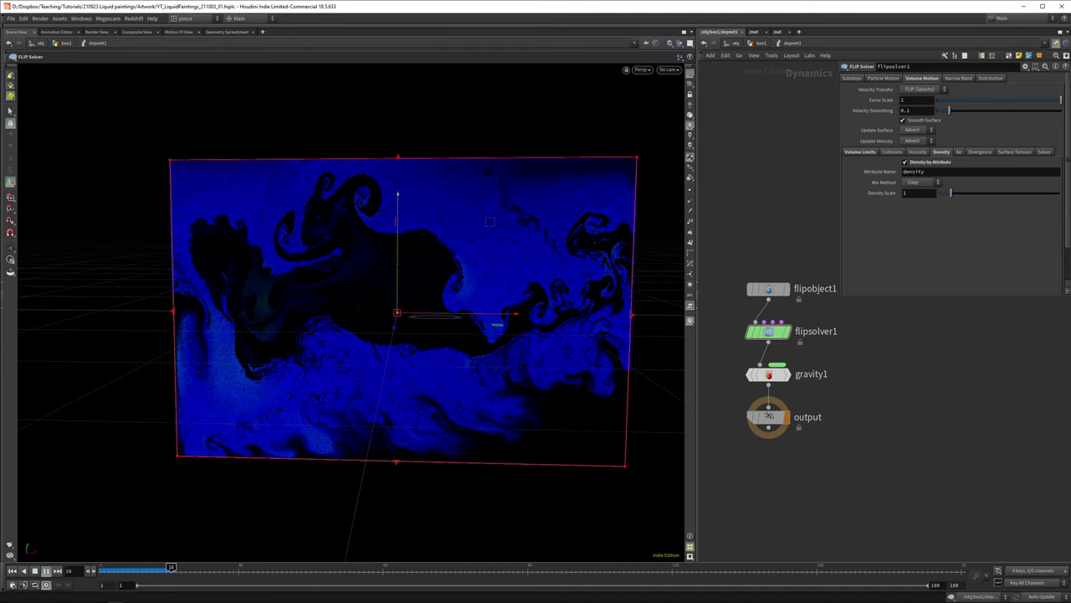
key("ctrl+Up")
- Set the DOP network's Scale Time to 0.1, save the scene, and test the slower simulation
left_click(758, 43)
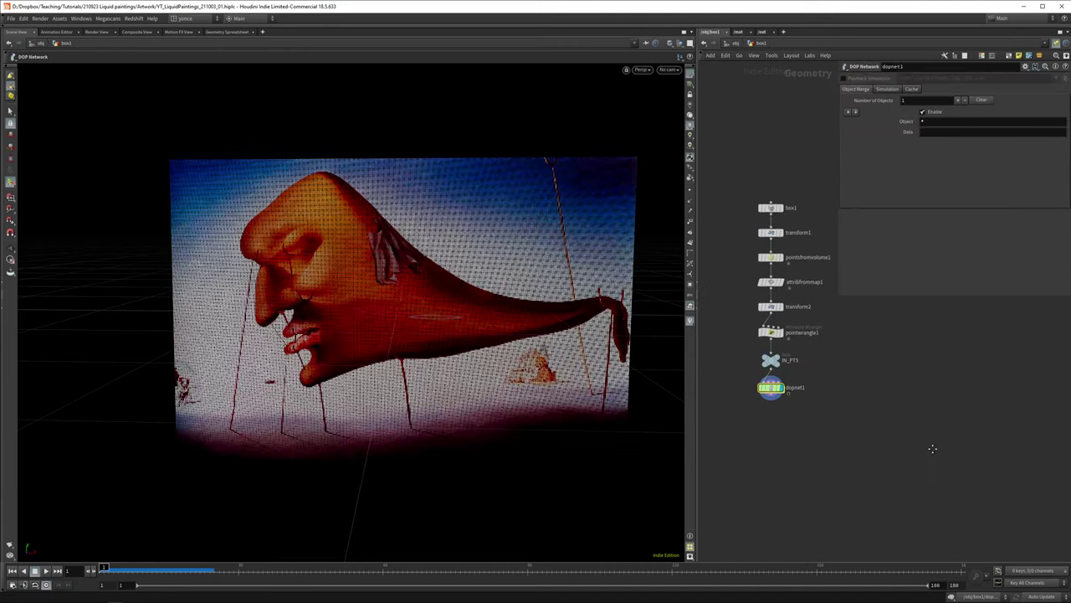
left_click(887, 88)
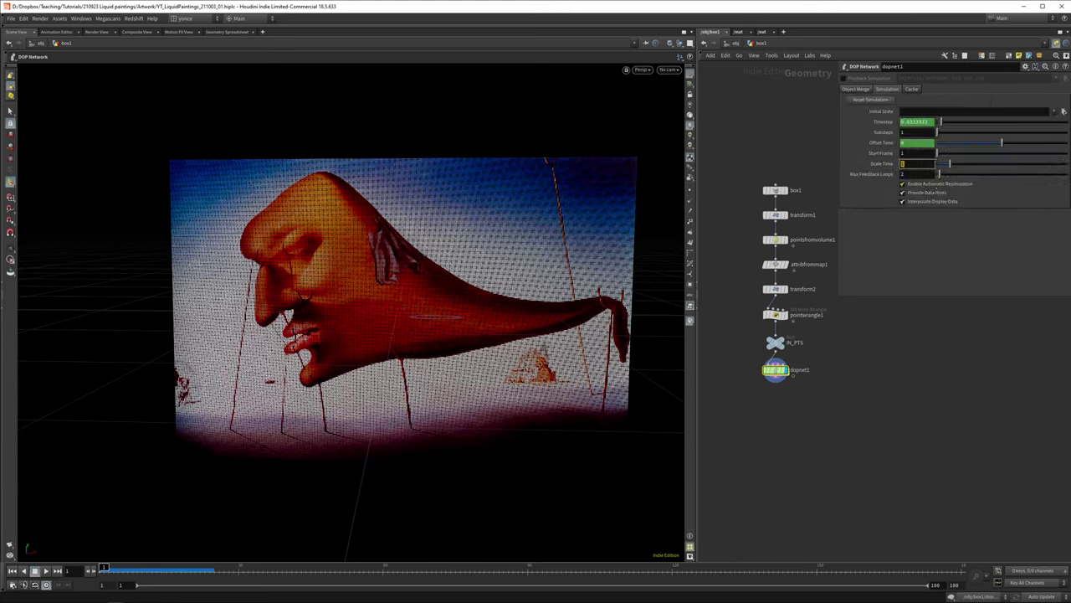
key("Return")
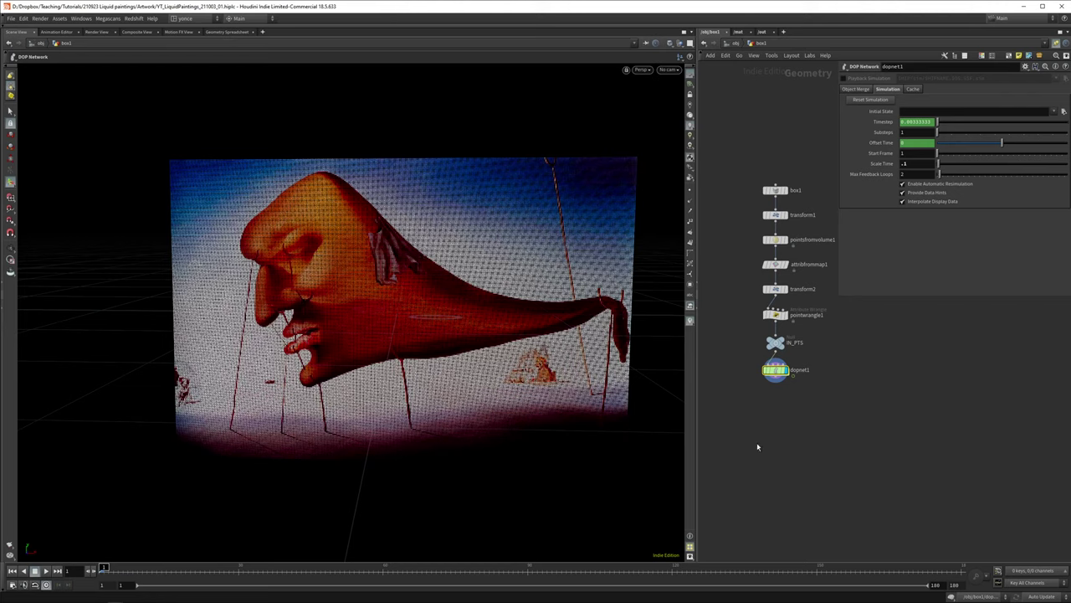
key("ctrl+s")
left_click(46, 569)
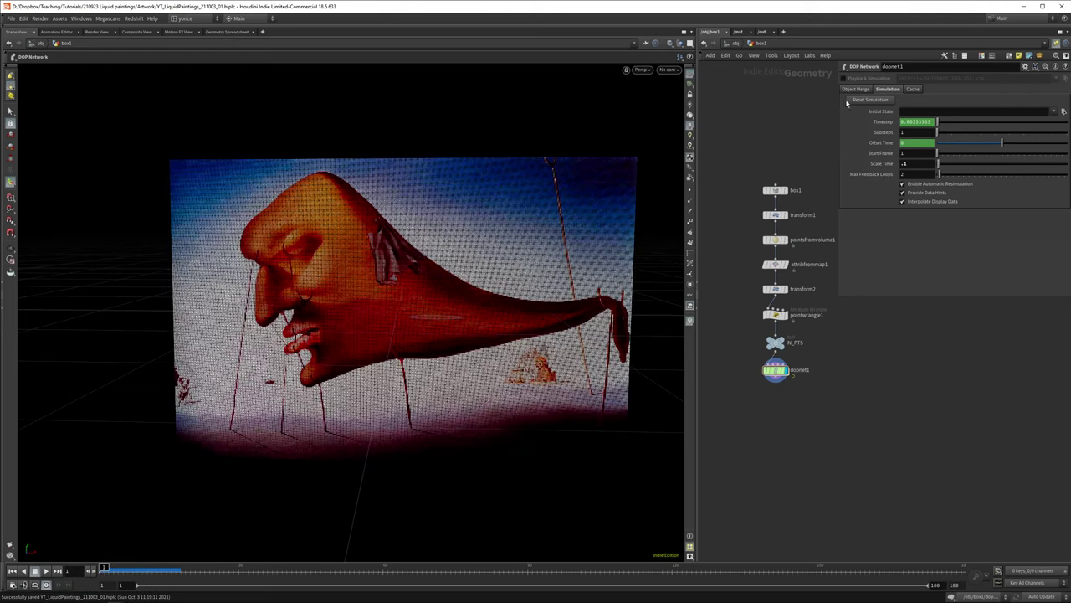
- Set the DOP network's Cache Memory to 25000 MB and simulate the full frame range
left_click(911, 90)
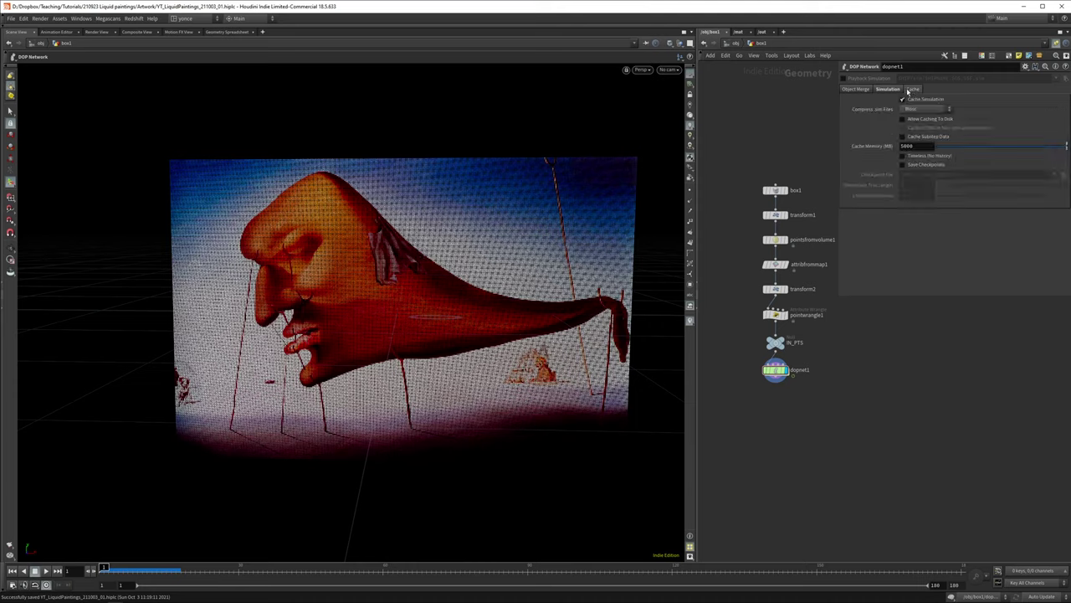
double_click(907, 145)
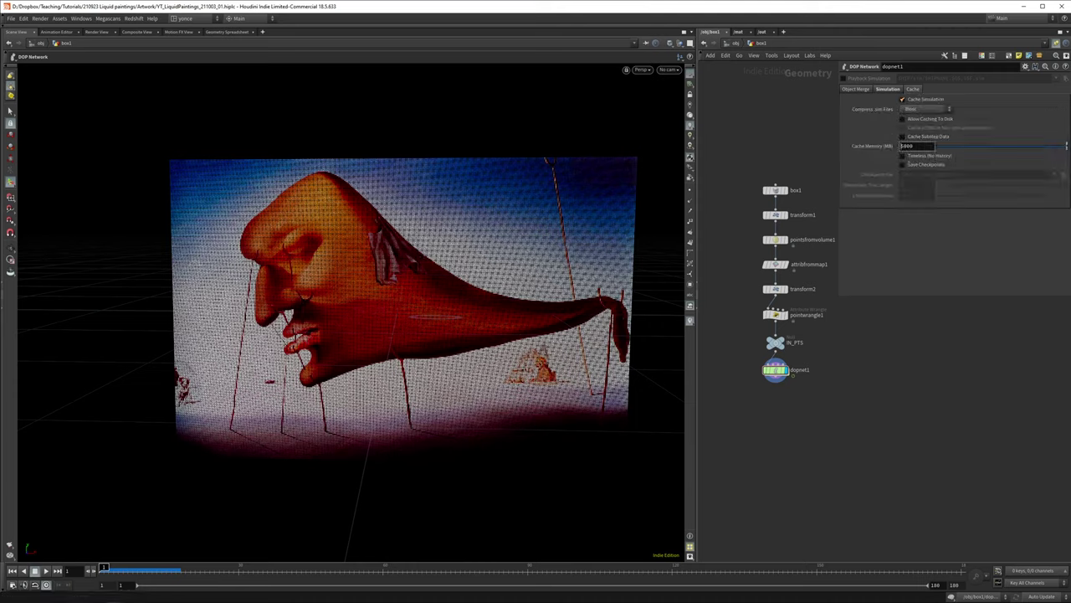
type("25000")
key("Return")
scroll(887, 452, "up", 3)
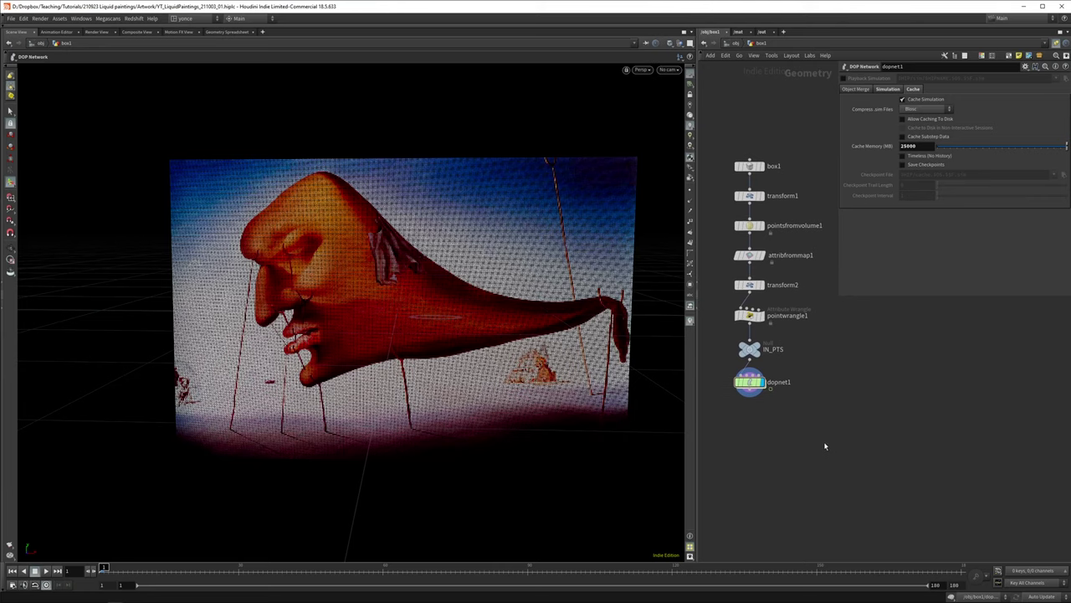
key("Up")
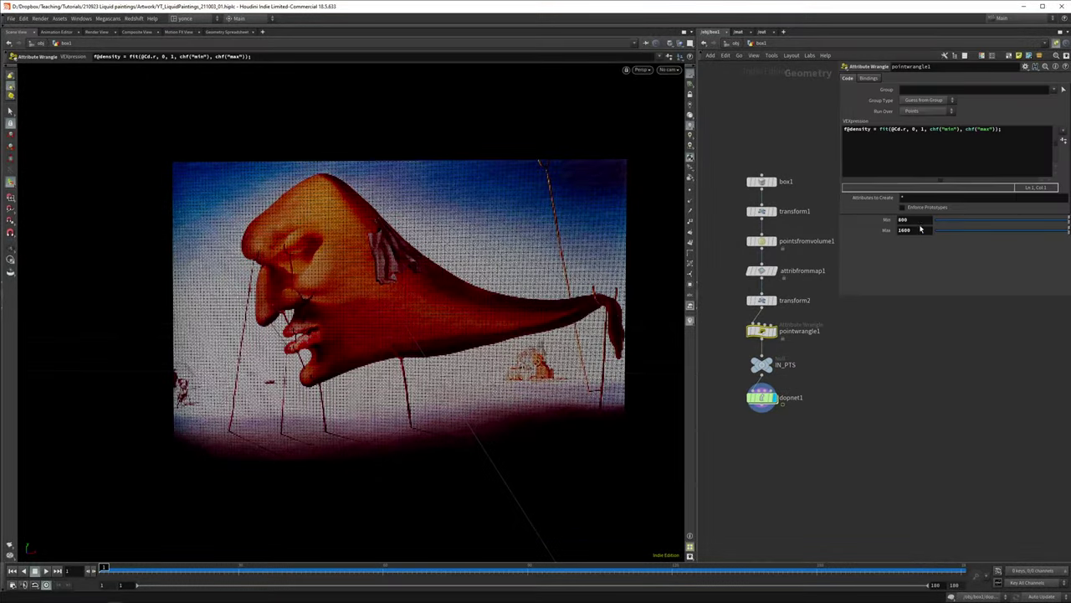
- Scrub through the cached simulation and examine the thickness and spread of the particle layer from the side and front
left_click(923, 220)
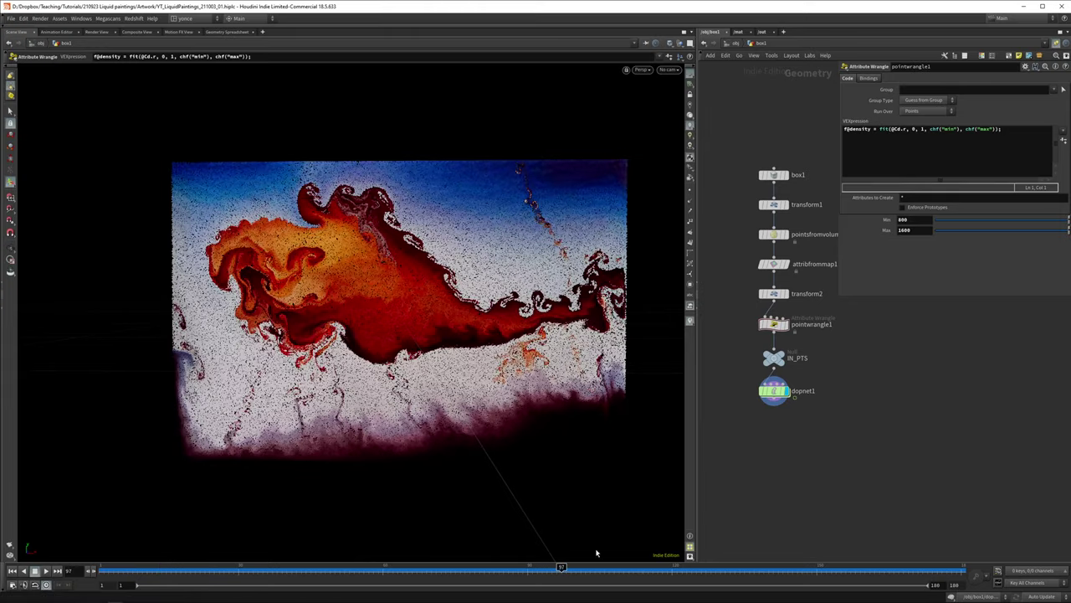
left_click(772, 391)
mouse_move(636, 369)
left_mouse_down()
mouse_move(411, 354)
mouse_move(463, 204)
mouse_move(432, 221)
mouse_move(419, 343)
mouse_move(433, 292)
left_mouse_up()
left_click(94, 569)
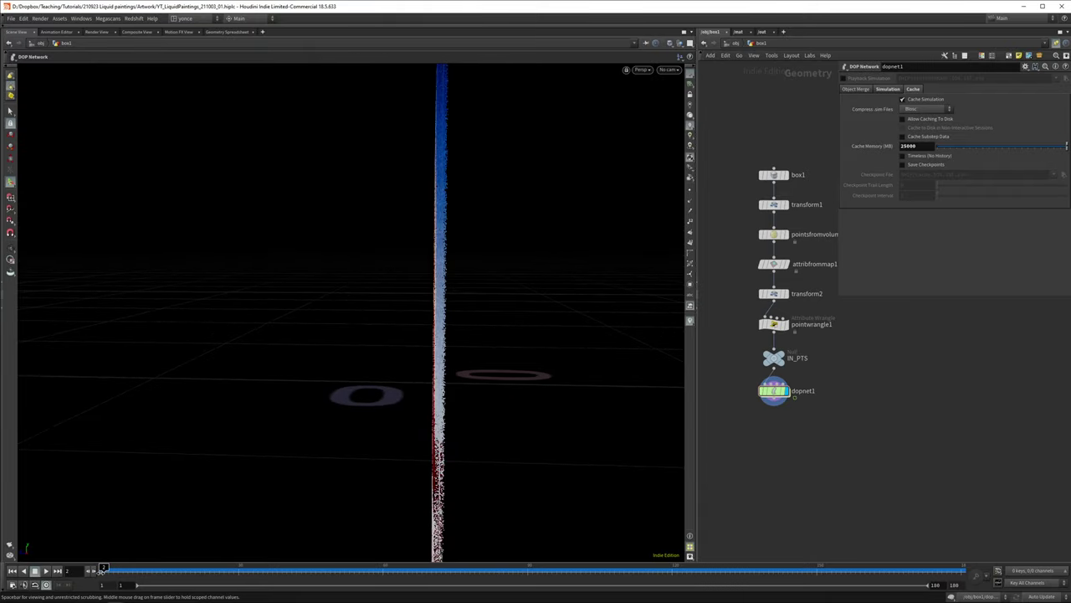
left_click_drag(360, 393, 276, 468)
left_click_drag(104, 569, 132, 569)
mouse_move(369, 354)
left_mouse_down()
mouse_move(398, 382)
mouse_move(550, 371)
mouse_move(299, 390)
mouse_move(318, 388)
mouse_move(308, 386)
left_mouse_up()
key("ctrl+Up")
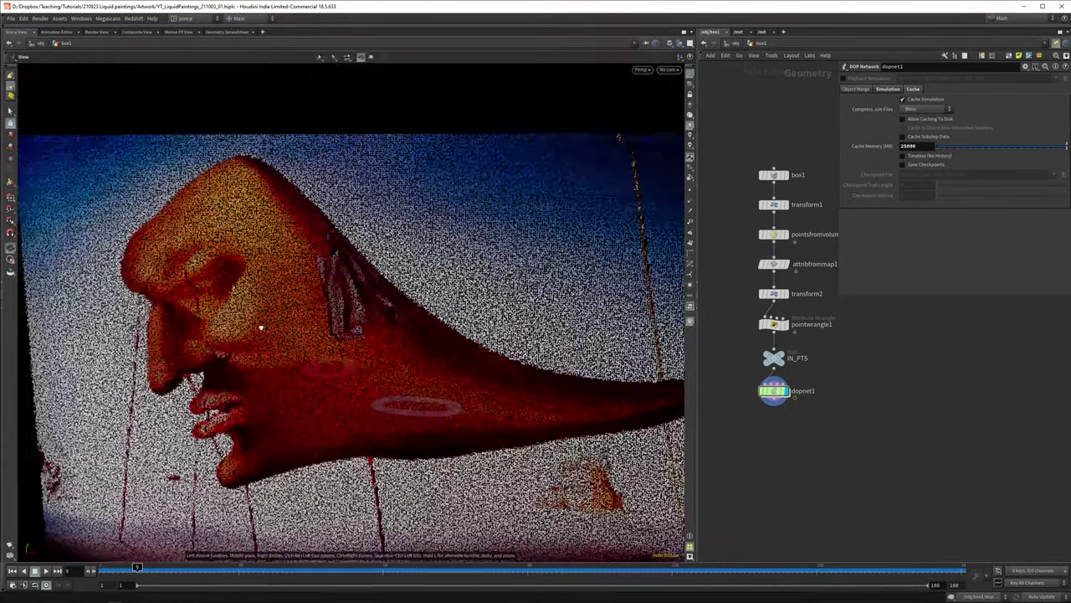
- Return to the first frame and append a Point Wrangle after the DOP network with the expression @P.z = 0; to flatten the particles
key("Escape")
left_click_drag(340, 382, 360, 352)
key("ctrl+Up")
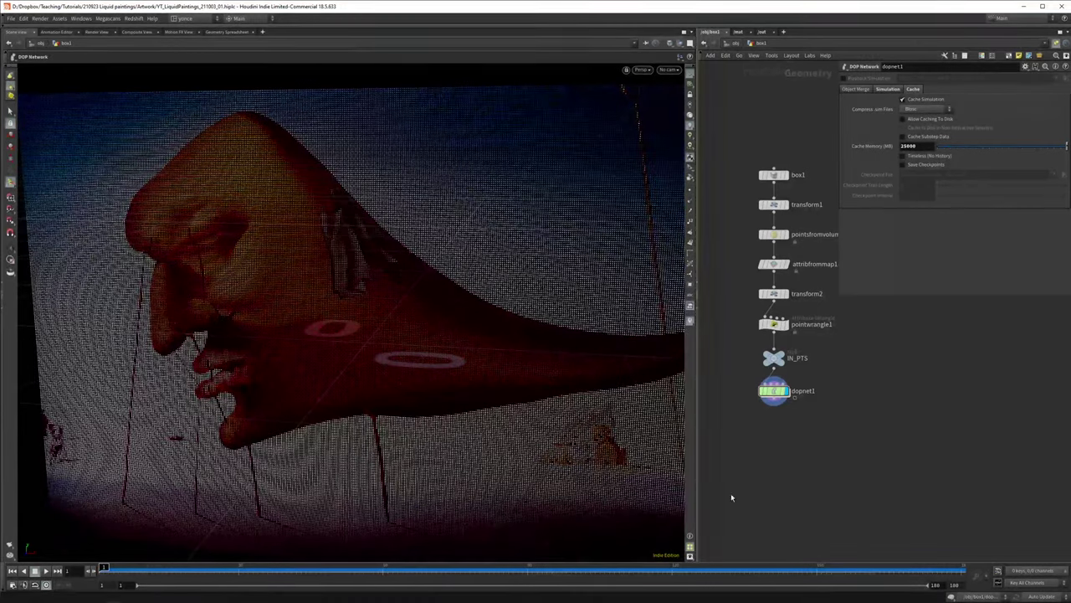
key("Tab")
type("point wrangle")
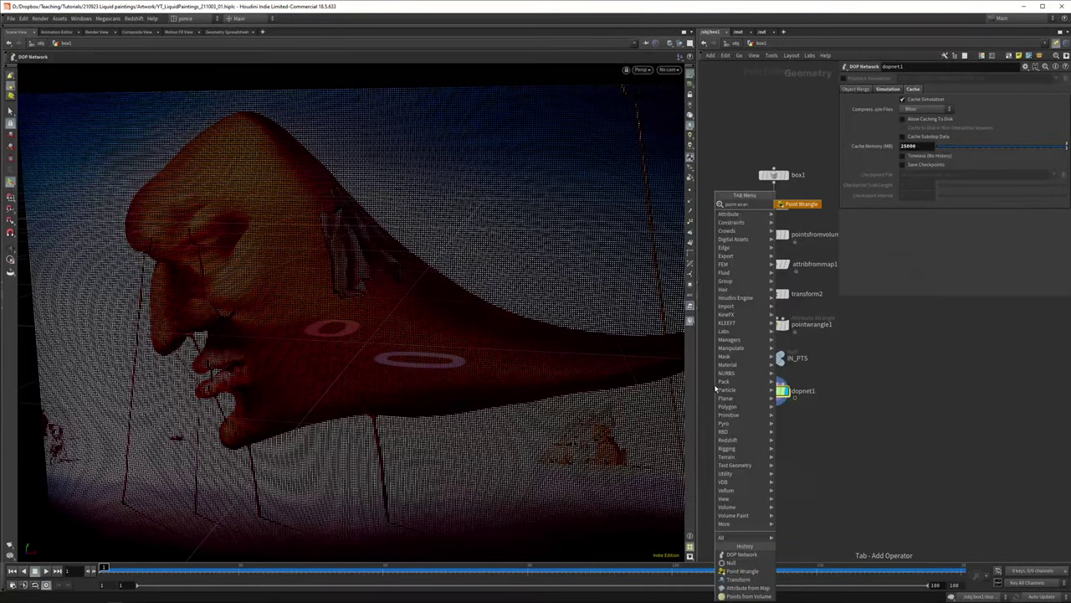
key("Return")
left_click(773, 421)
left_click(954, 171)
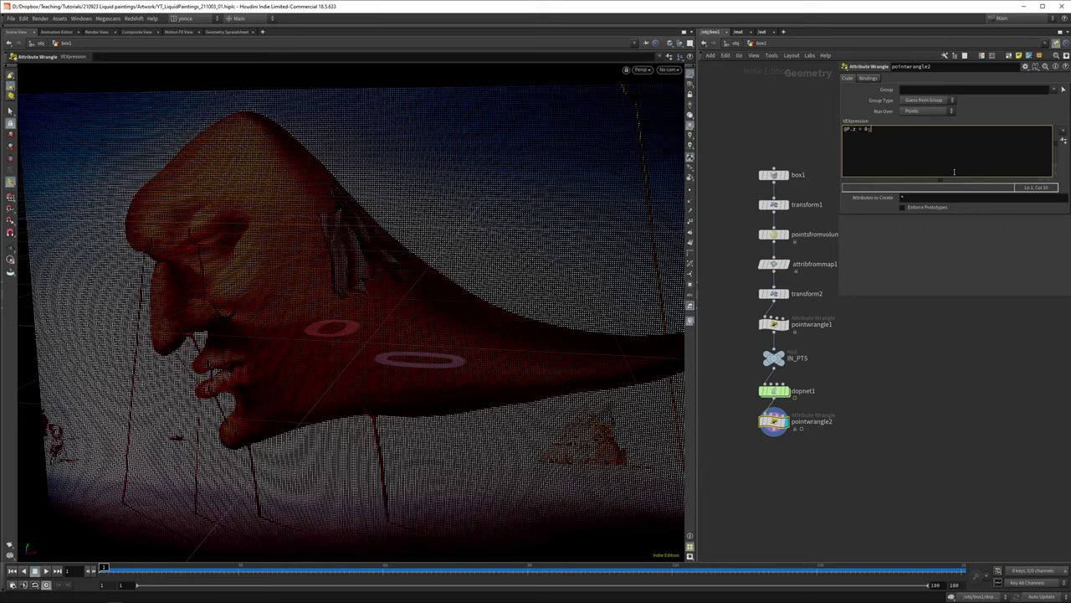
- Compare the particle layer from the side with the new wrangle bypassed and active, and examine the flattened simulation from the front
key("Up")
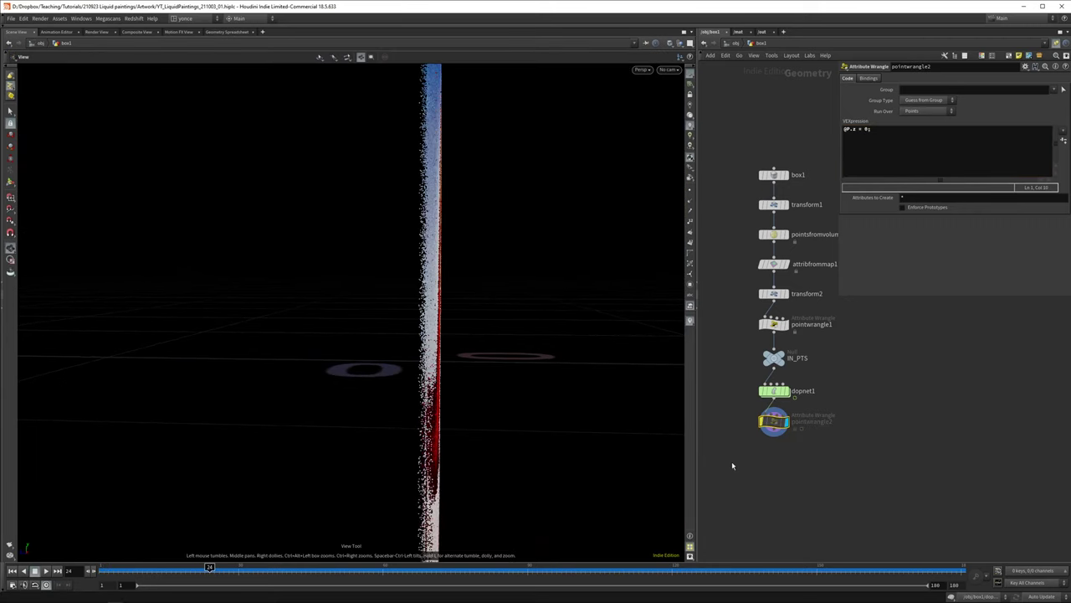
key("q")
key("q")
key("q")
key("q")
key("q")
key("q")
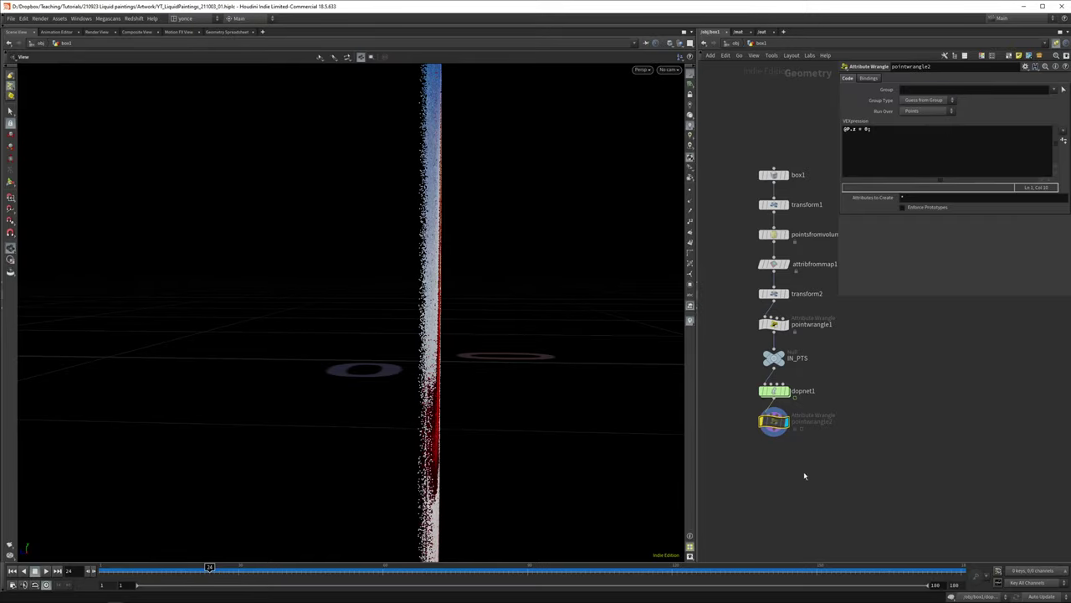
mouse_move(230, 397)
left_mouse_down()
mouse_move(445, 405)
mouse_move(290, 339)
left_mouse_up()
scroll(318, 304, "up", 3)
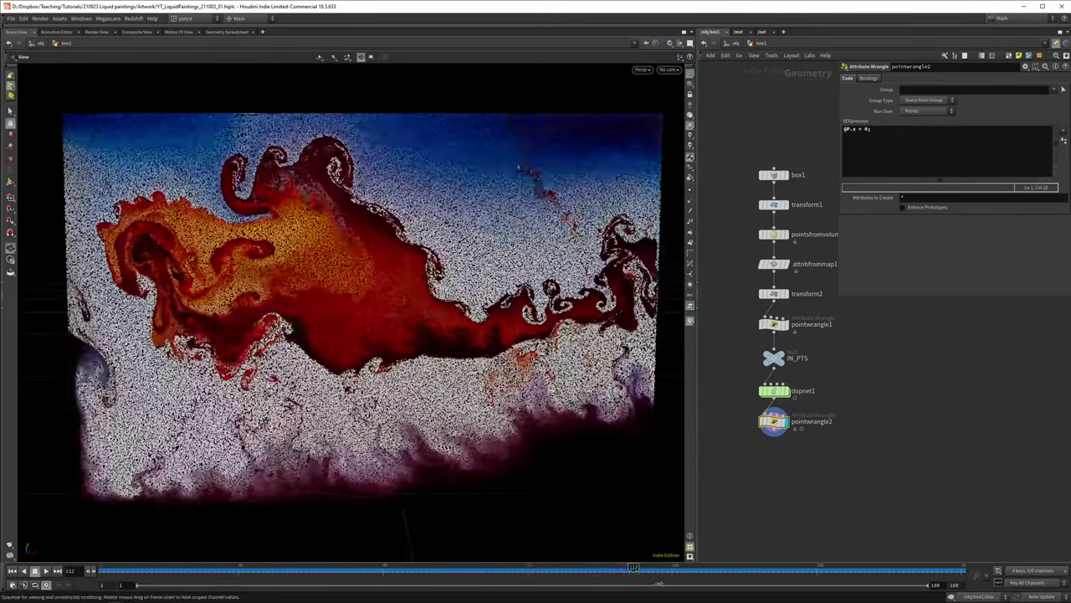
left_click_drag(479, 426, 486, 421)
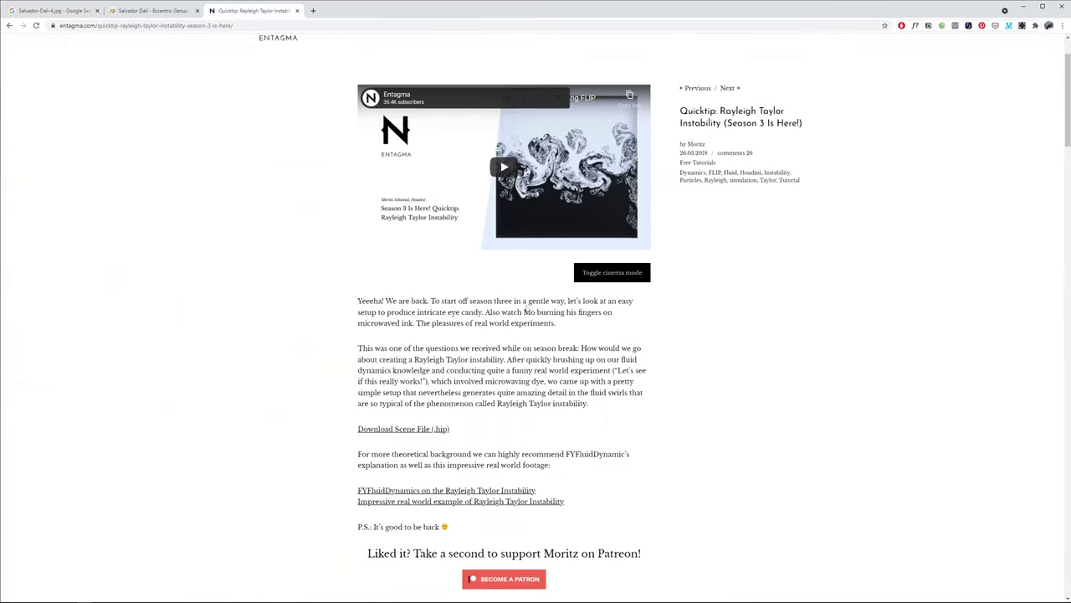
- Switch to the browser, view Entagma's Rayleigh Taylor Instability tutorial page, and browse the tutorials on the site's home page
scroll(408, 310, "up", 1)
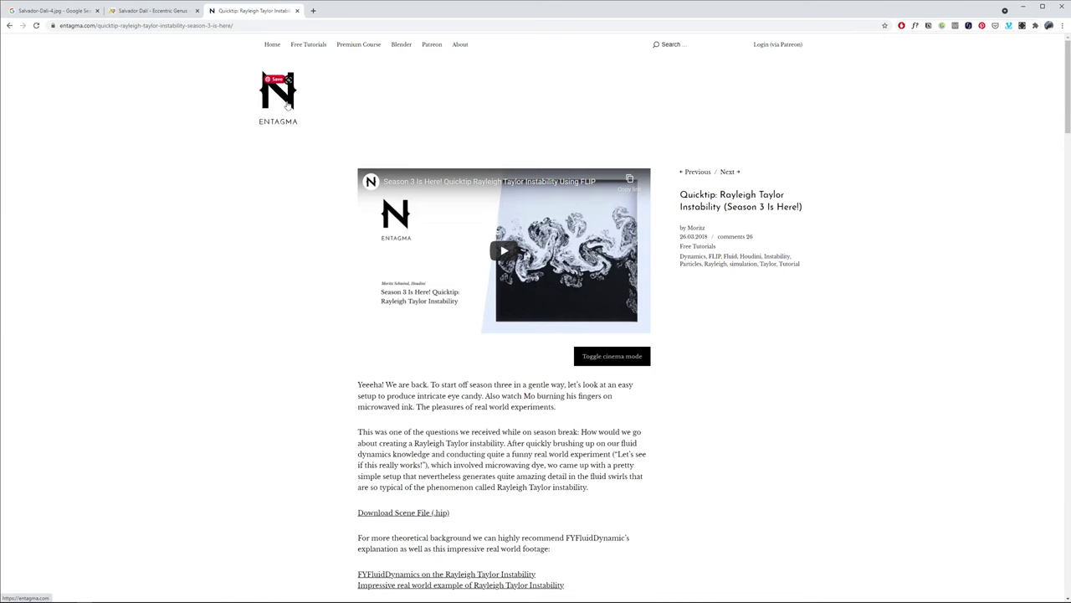
left_click(510, 210)
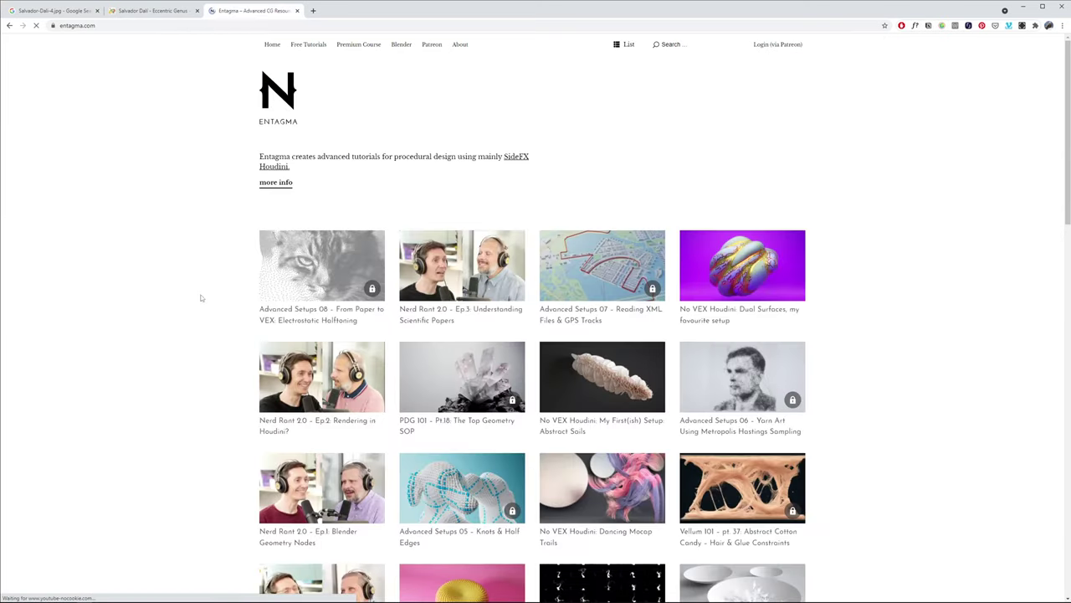
scroll(204, 301, "down", 5)
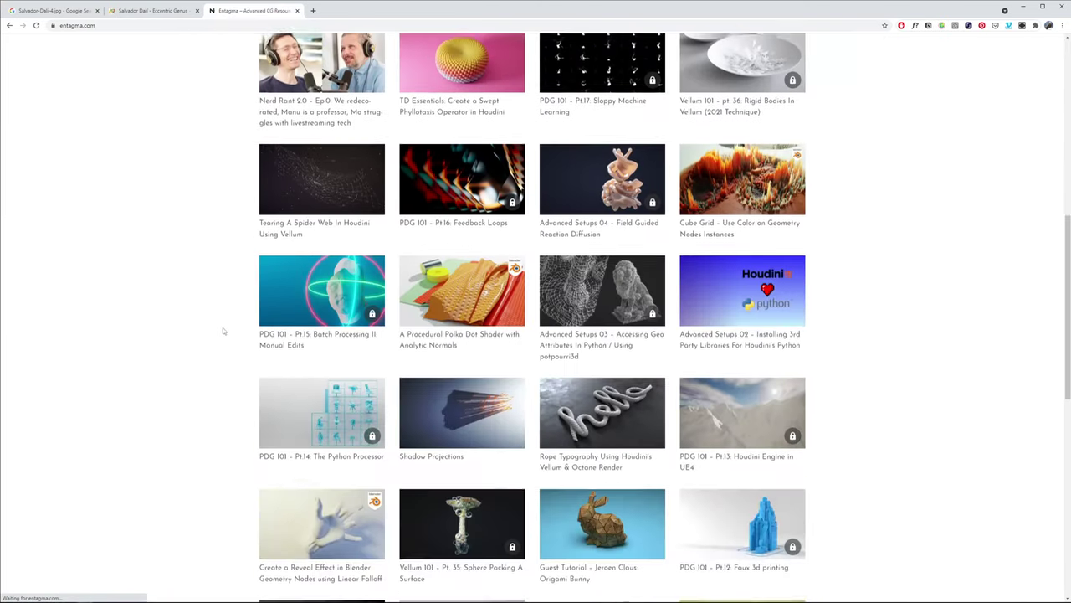